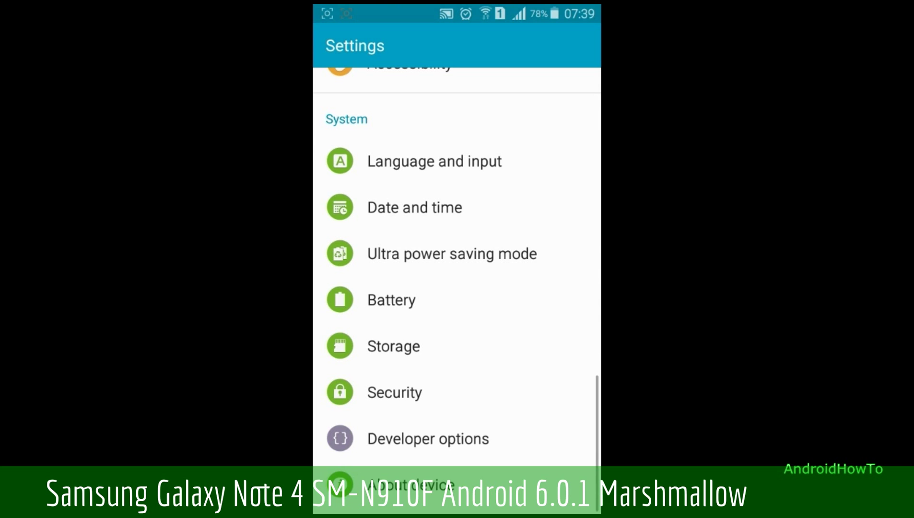
Step: Open Developer options in the phone's settings and turn USB debugging off and back on, allowing it
scroll(457, 269, "up", 15)
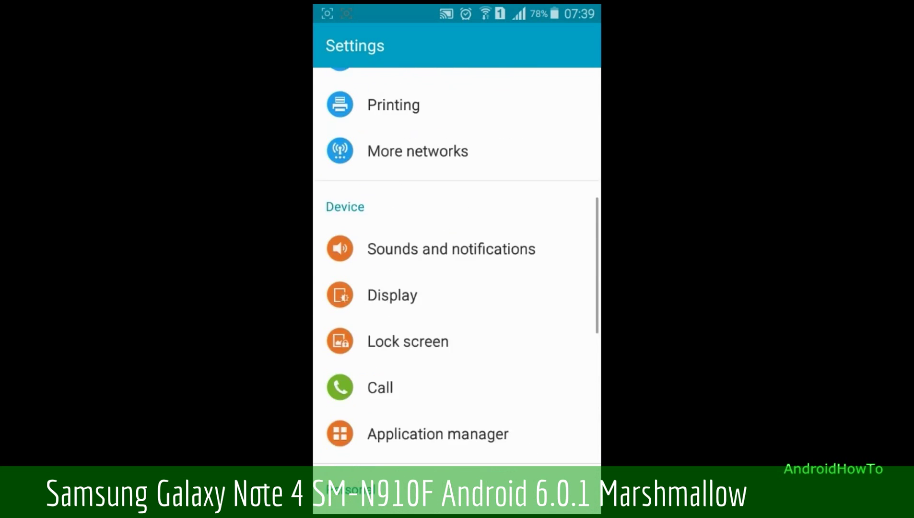
scroll(457, 269, "down", 10)
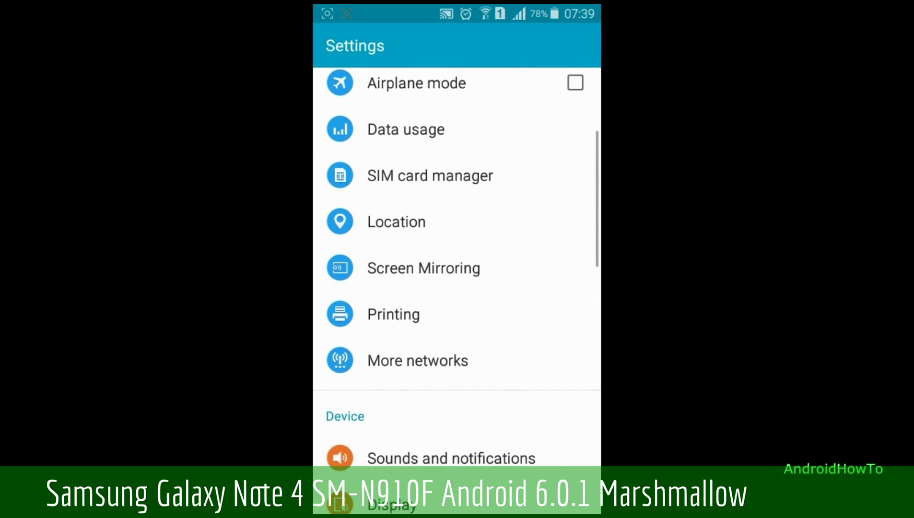
scroll(457, 269, "down", 10)
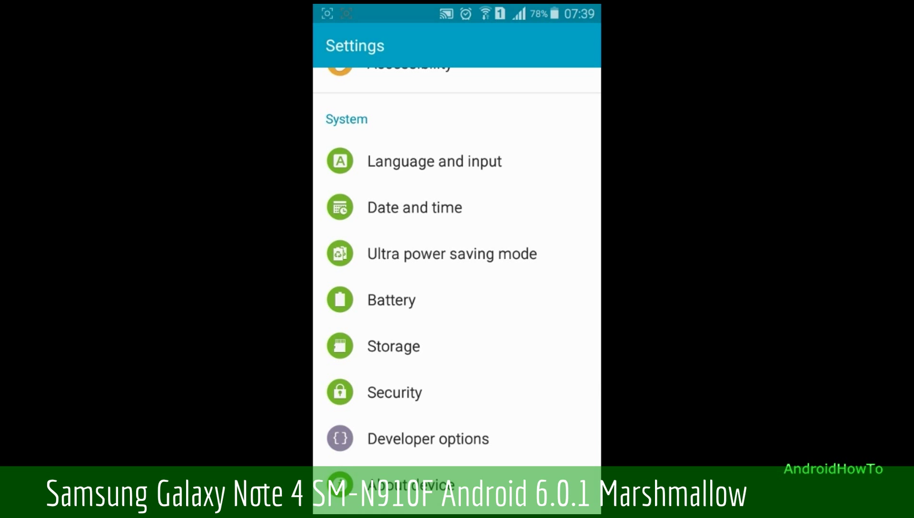
left_click(429, 439)
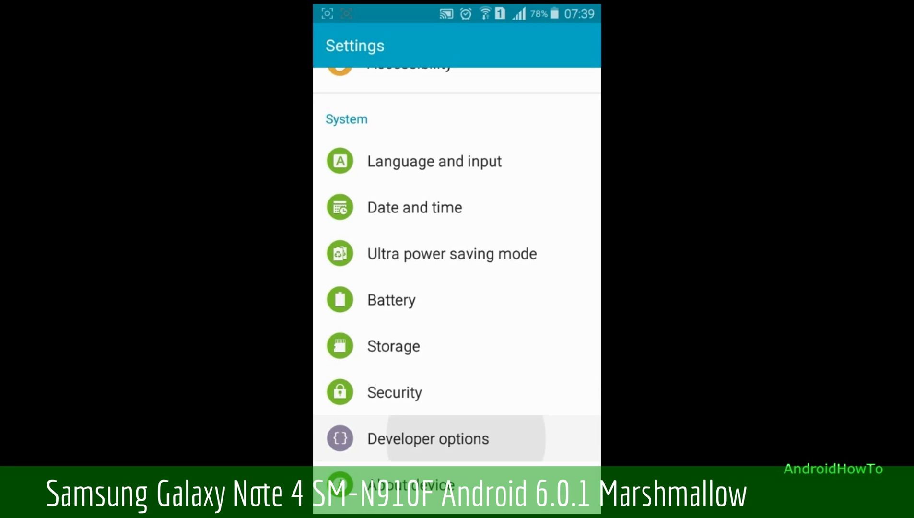
scroll(457, 283, "down", 4)
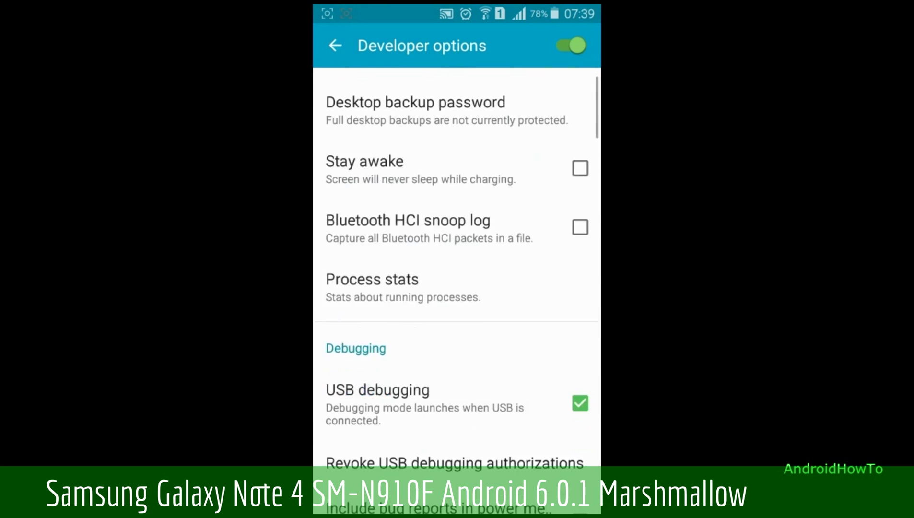
left_click(457, 251)
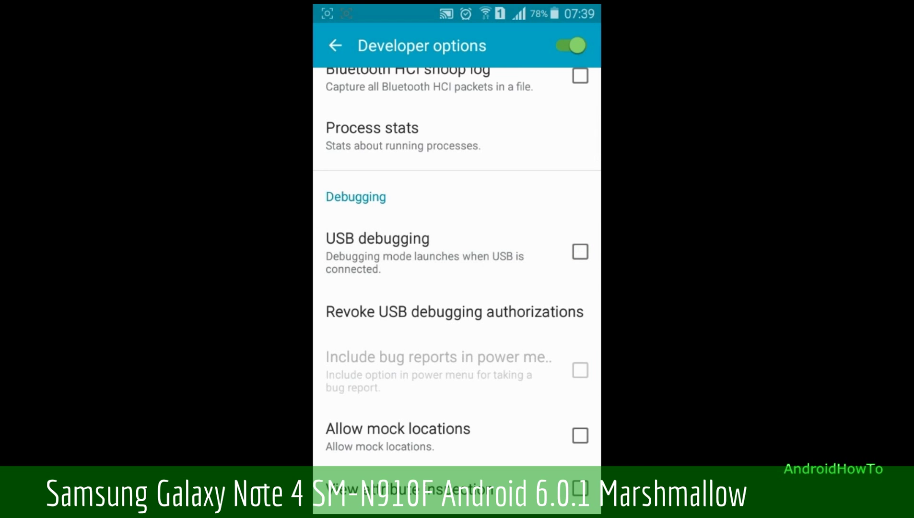
left_click(457, 251)
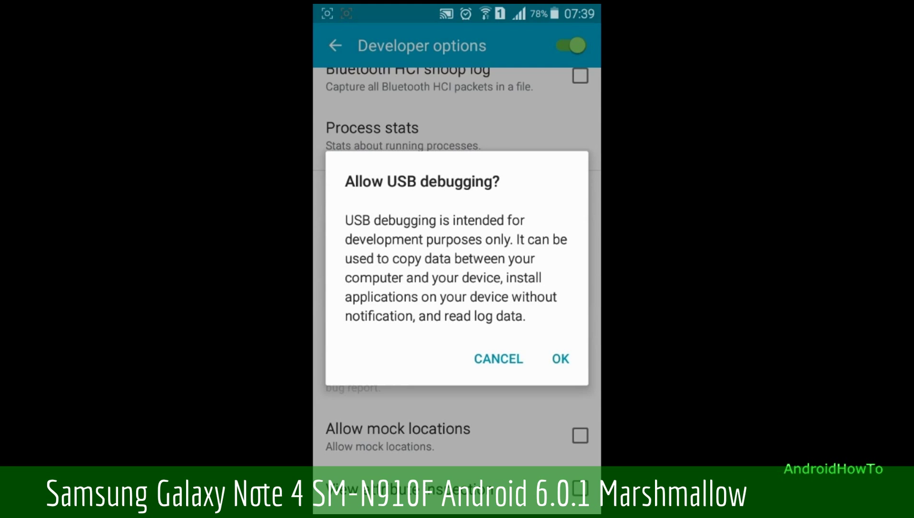
left_click(560, 359)
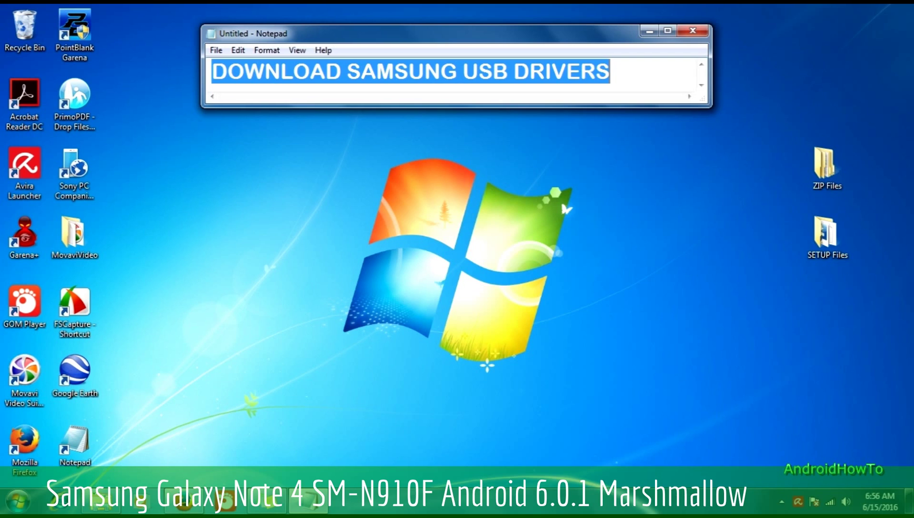
Step: Switch to Firefox and download SAMSUNG_USB_Driver_for_Mobile_Phones.zip from the Samsung Developers page, saving the file
left_click(184, 501)
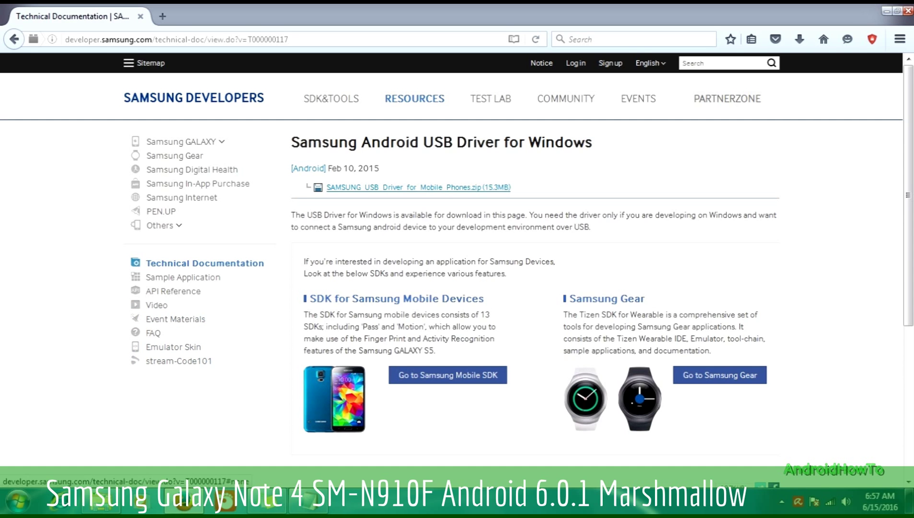
left_click_drag(512, 187, 326, 187)
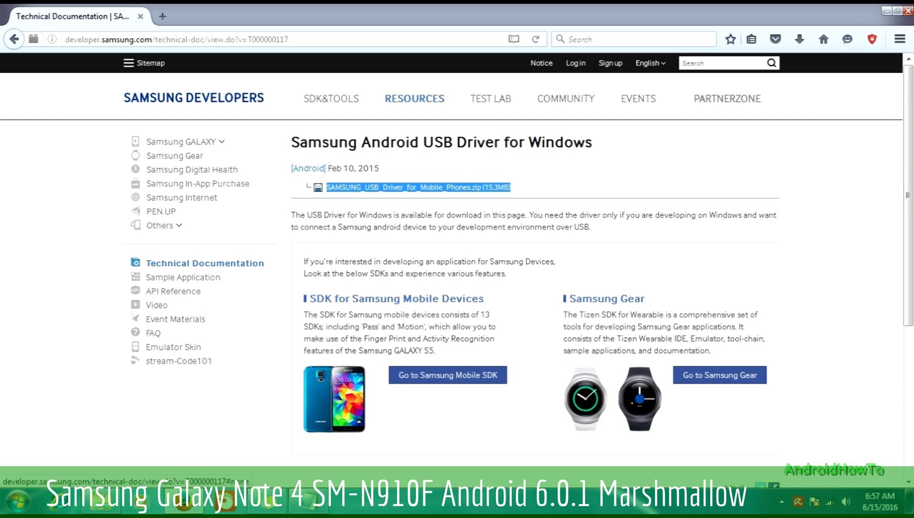
left_click(417, 187)
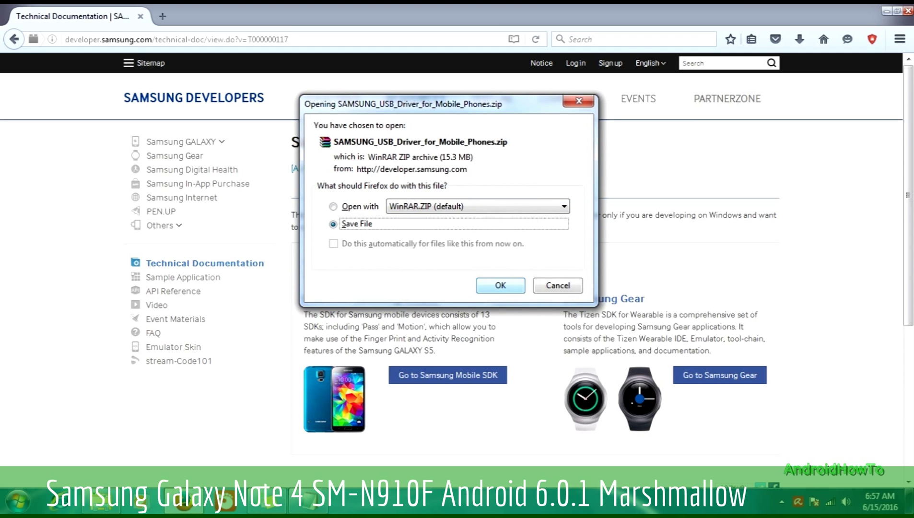
left_click(500, 285)
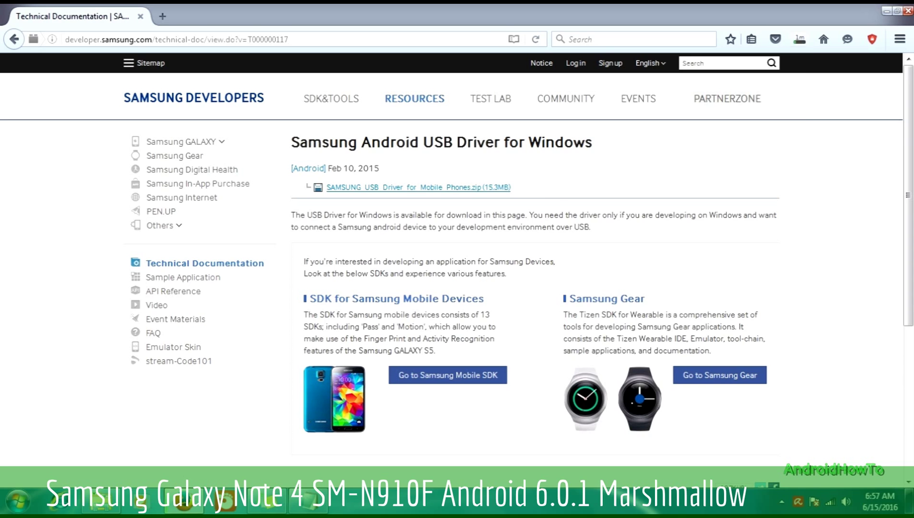
Step: Open the downloaded driver archive in WinRAR and extract SAMSUNG_USB_Driver_for_Mobile_Phones.exe to the desktop's SETUP Files folder
left_click(800, 39)
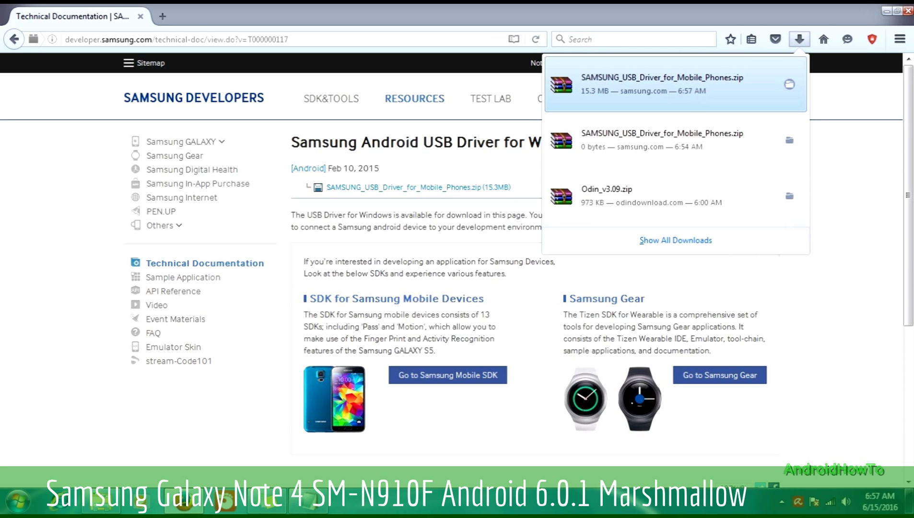
left_click(672, 83)
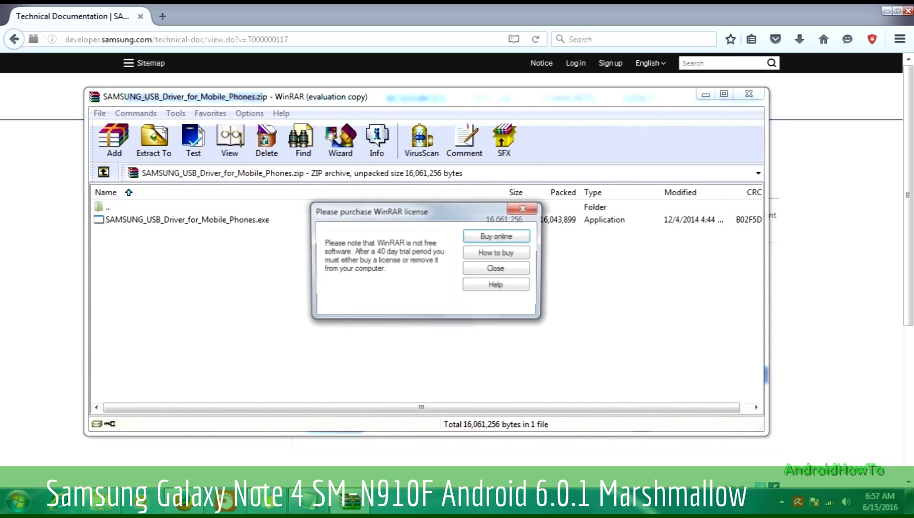
left_click(496, 267)
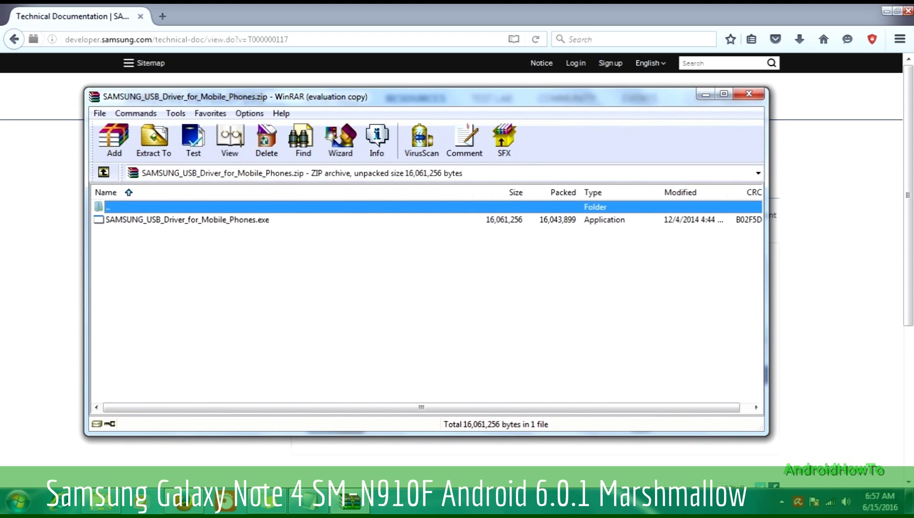
left_click(187, 220)
left_click(153, 140)
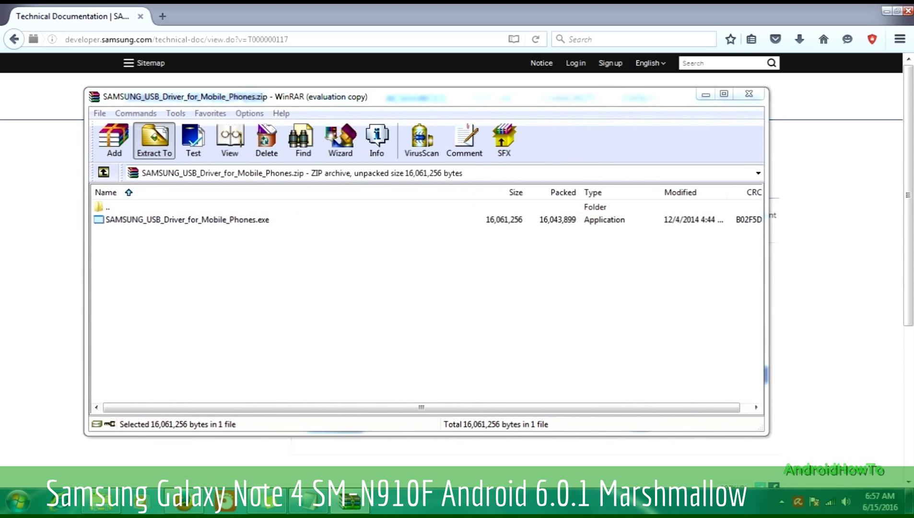
left_click(466, 273)
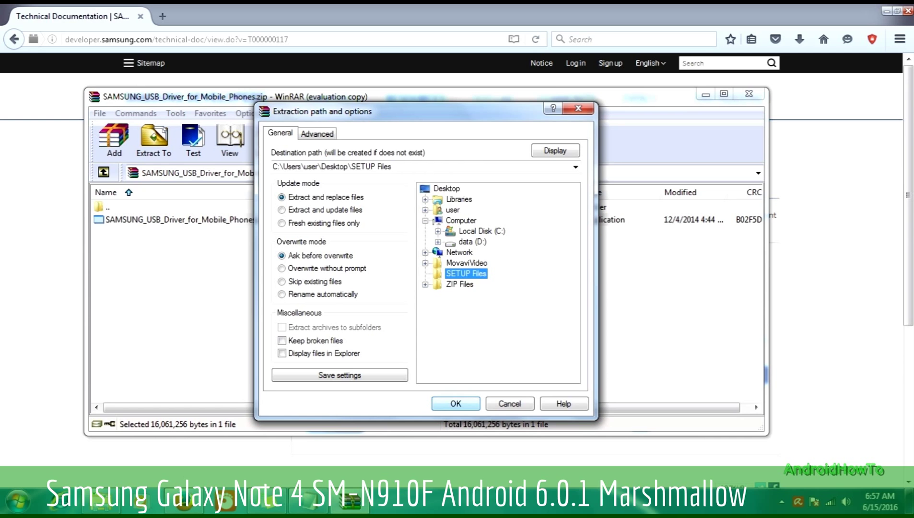
left_click(456, 403)
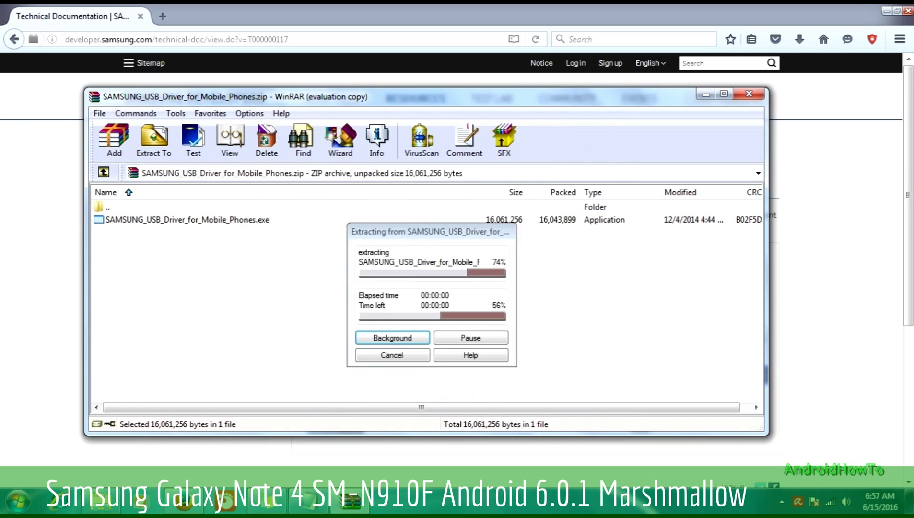
left_click(748, 94)
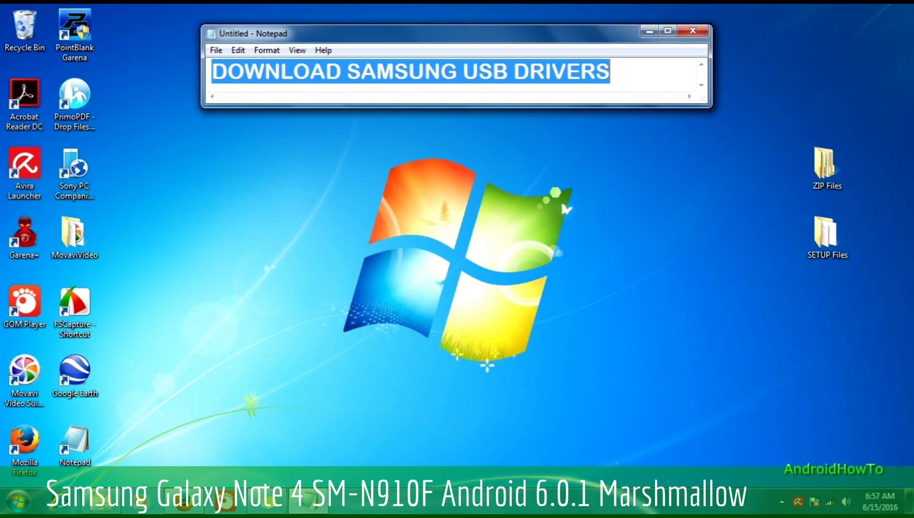
Step: Run SAMSUNG_USB_Driver_for_Mobile_Phones from the SETUP Files folder and install it with US English and United States of America selected
double_click(828, 238)
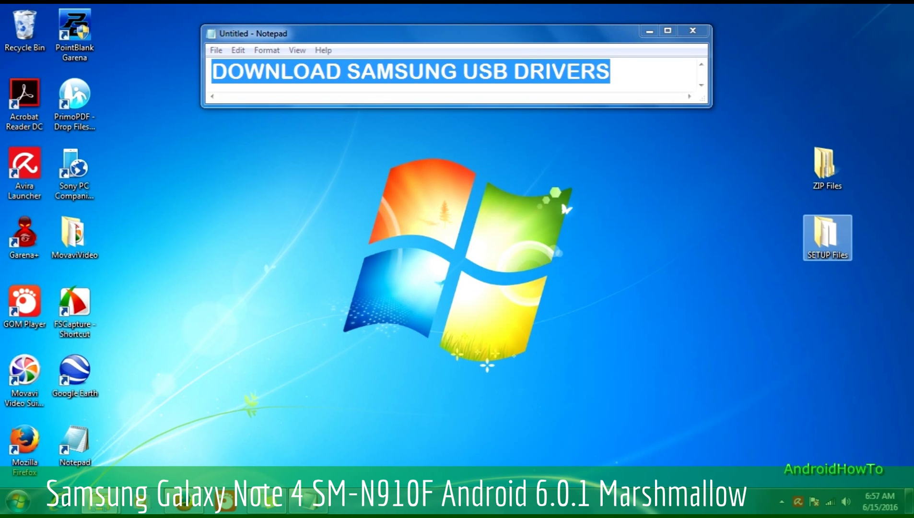
double_click(458, 226)
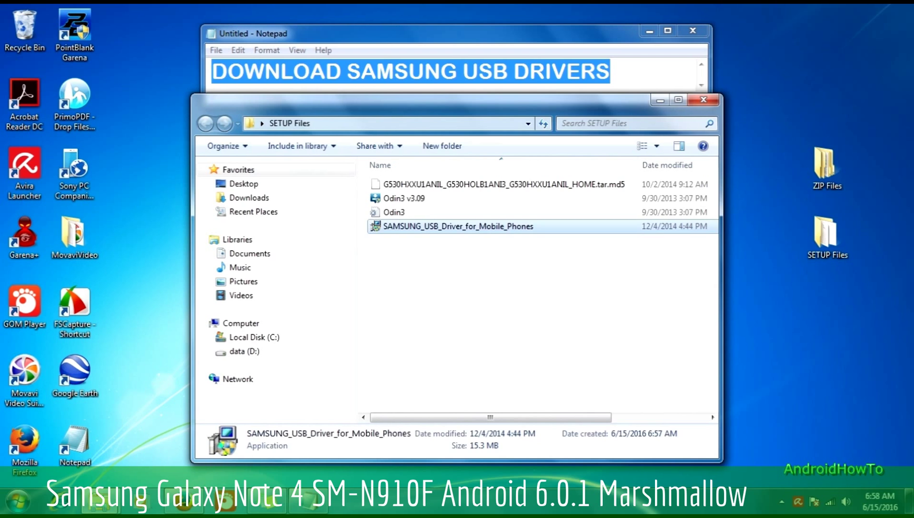
left_click(514, 358)
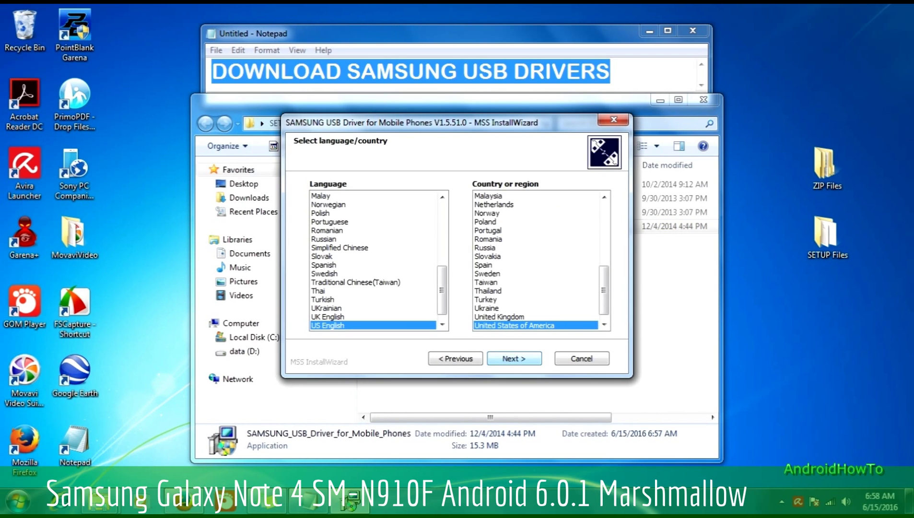
left_click(514, 358)
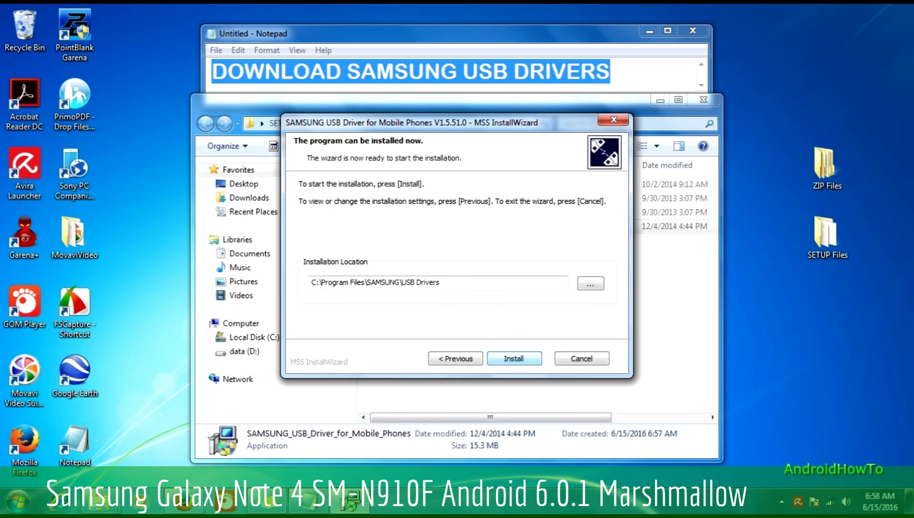
key("Return")
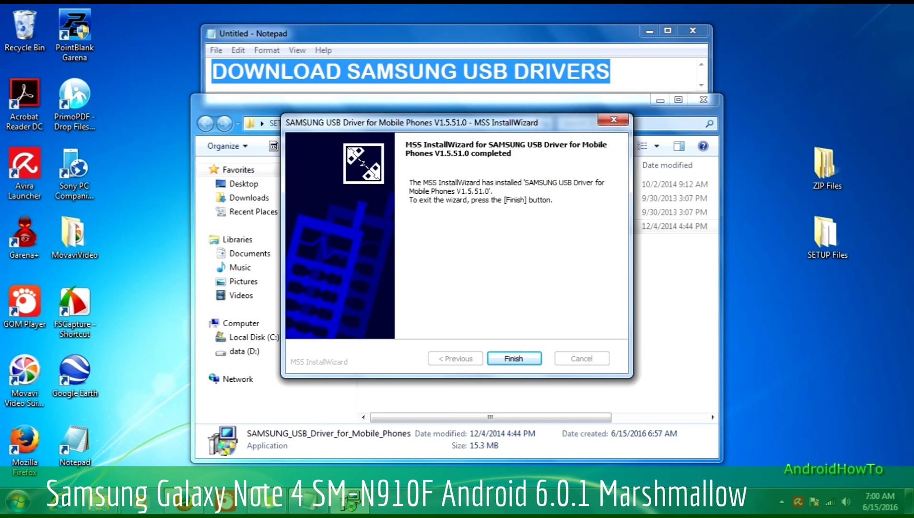
key("Return")
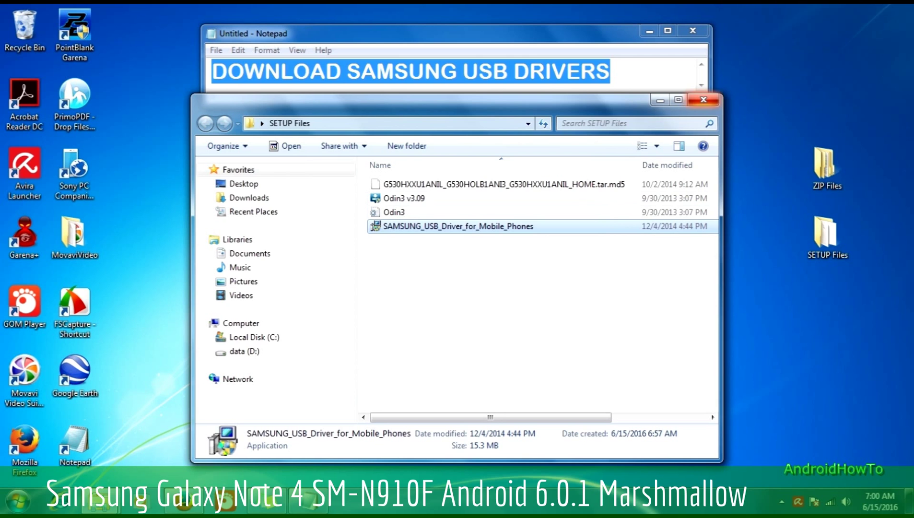
left_click(704, 100)
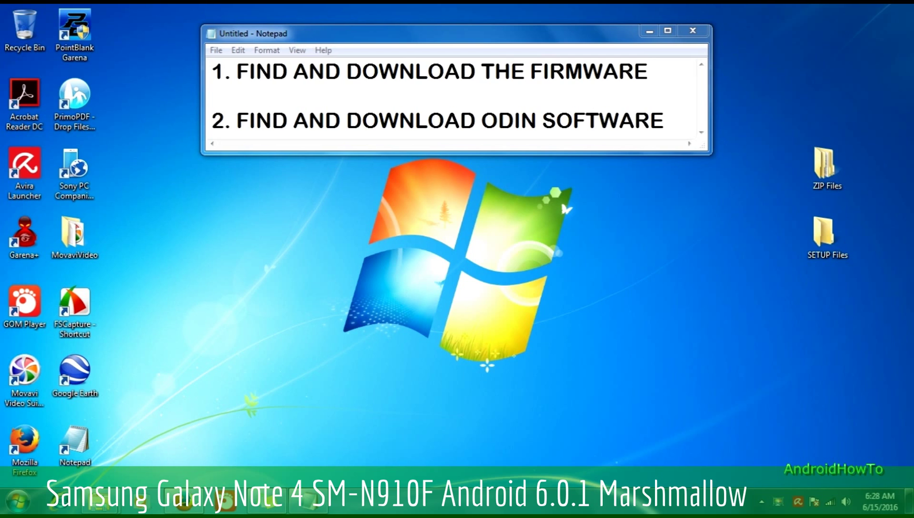
Step: Switch to Firefox and search SamMobile's firmware database for the model SM-G530H (GALAXY GRAND PRIME)
left_click_drag(212, 71, 649, 71)
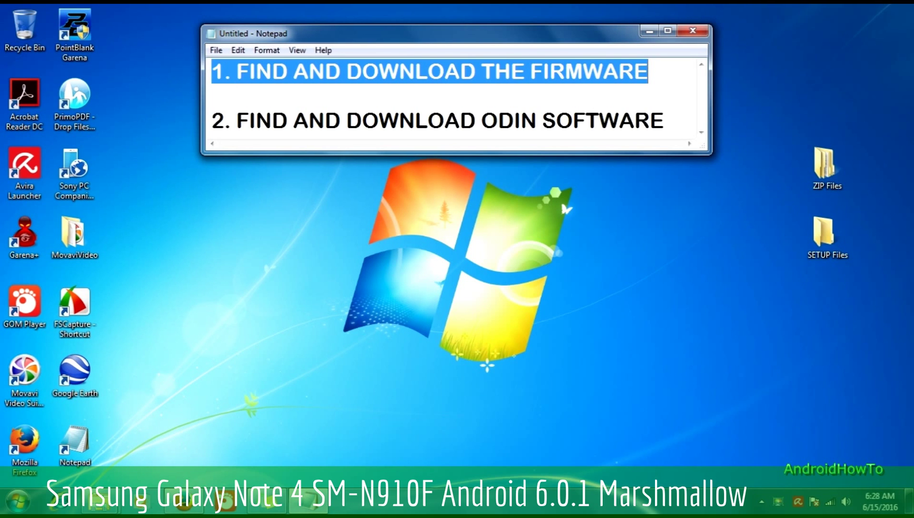
left_click(184, 501)
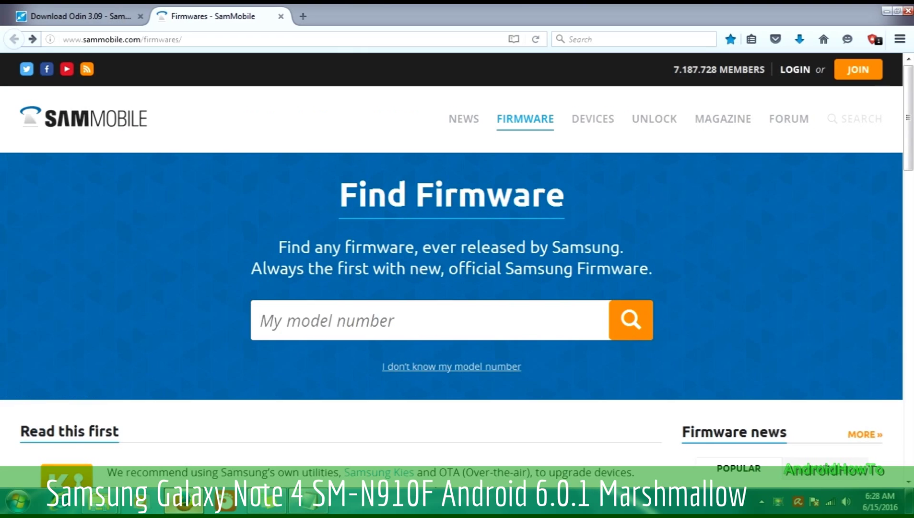
left_click(261, 321)
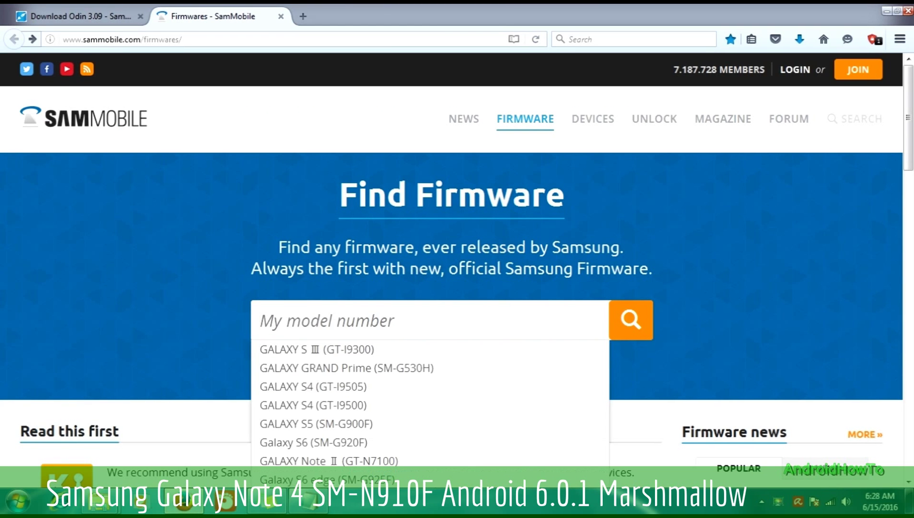
type("SM-")
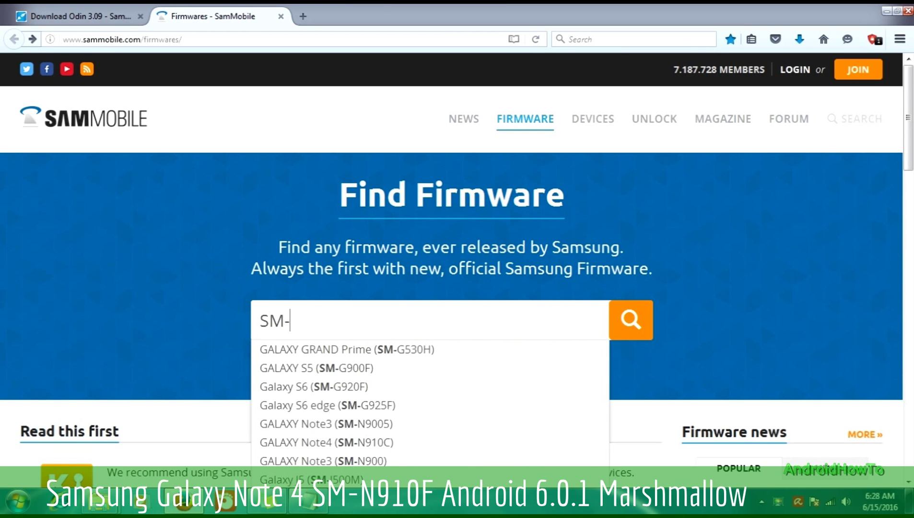
type("G530H")
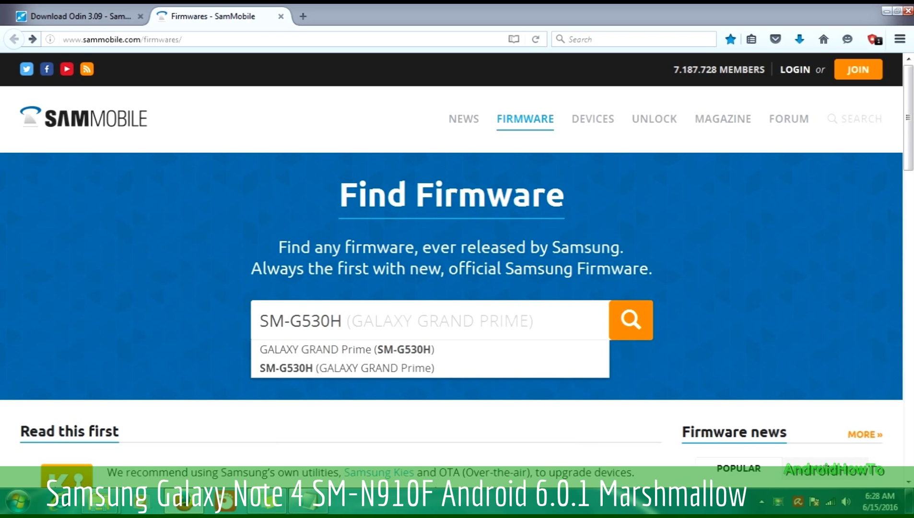
key("Return")
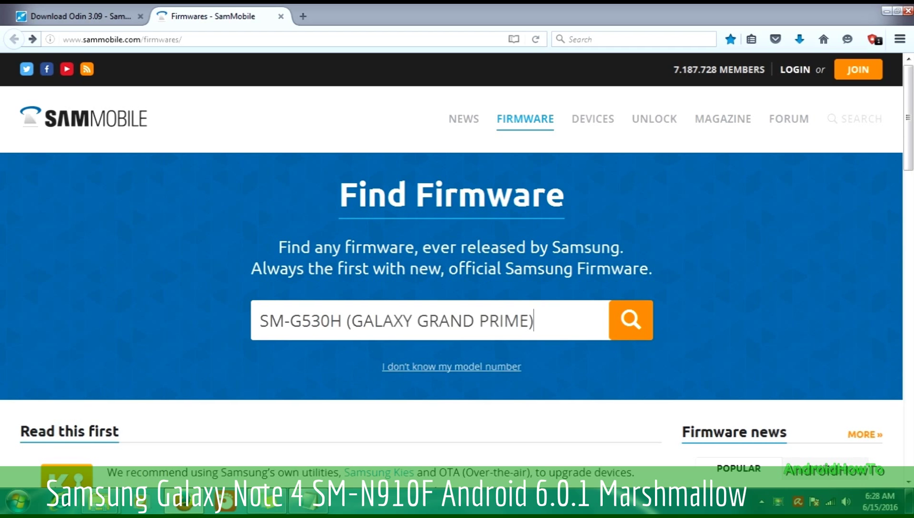
key("Return")
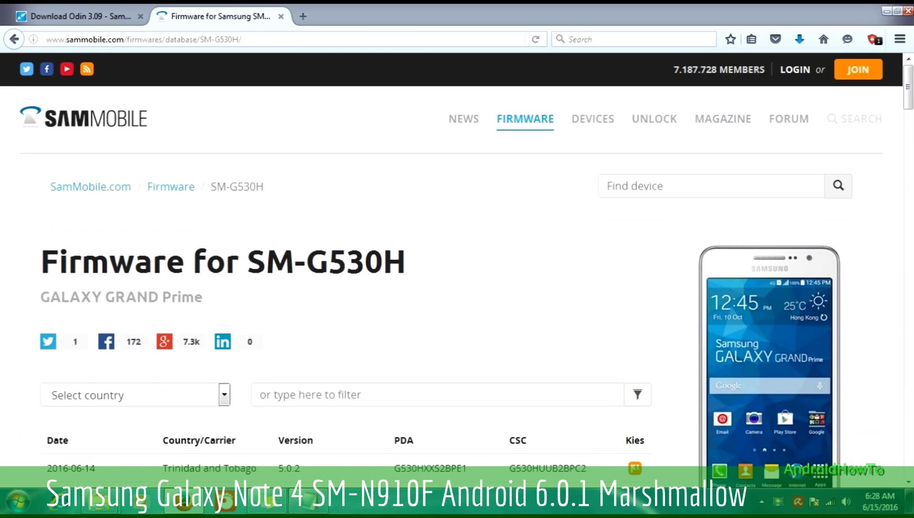
Step: Open the download page for the India 5.0.2 firmware, PDA G530HXXU2BOH7, from the SM-G530H firmware list
scroll(457, 273, "down", 3)
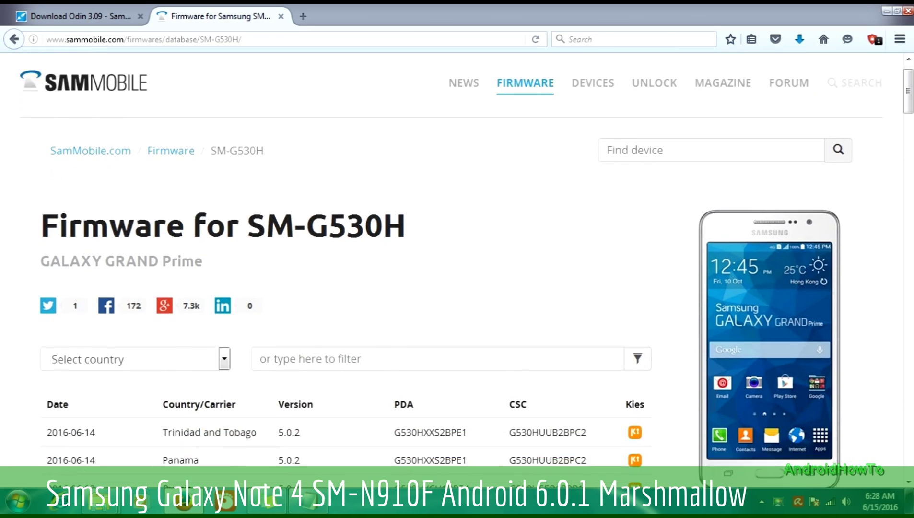
scroll(457, 274, "down", 1)
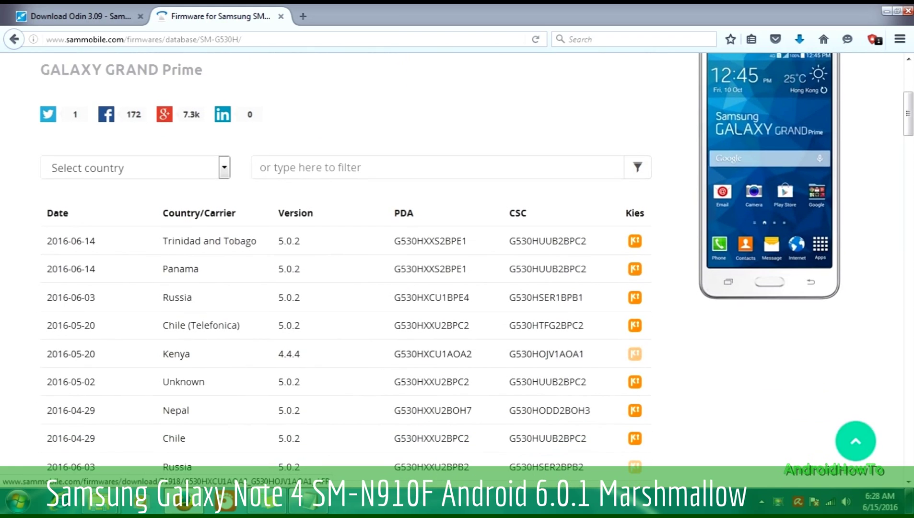
scroll(457, 274, "down", 7)
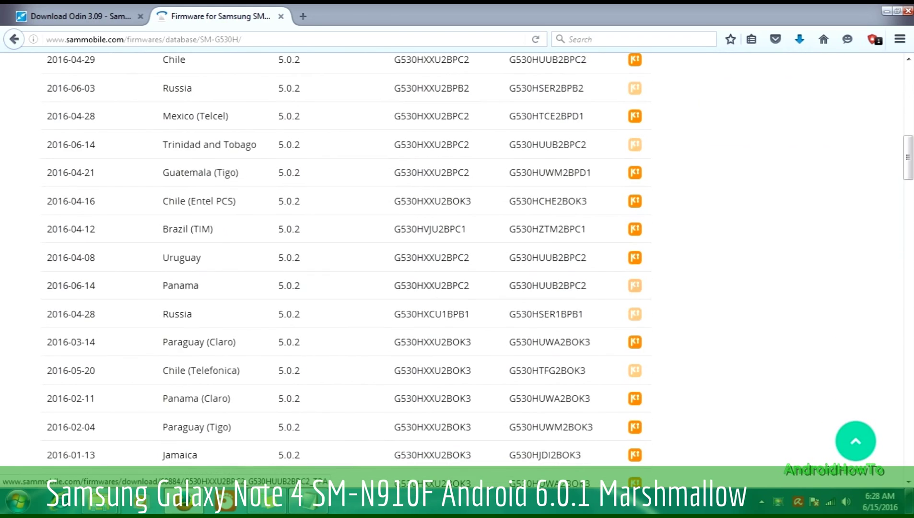
scroll(458, 273, "down", 7)
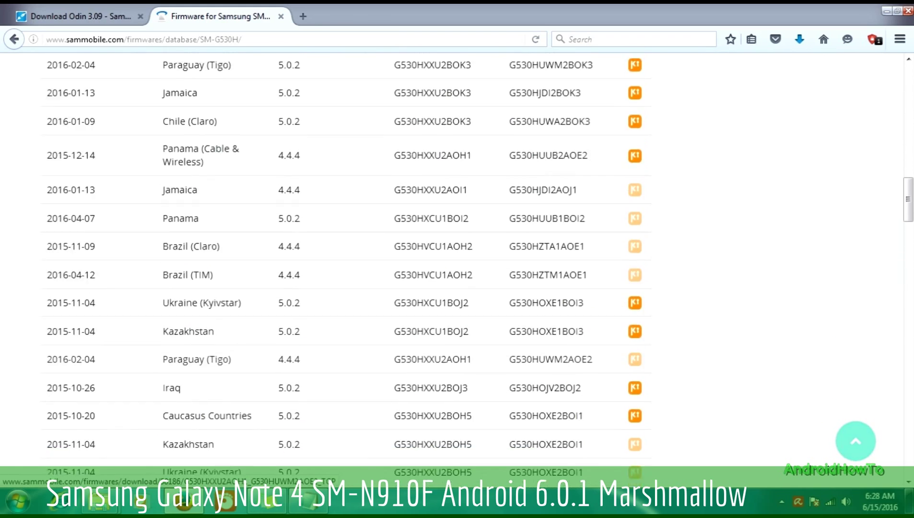
scroll(457, 273, "down", 6)
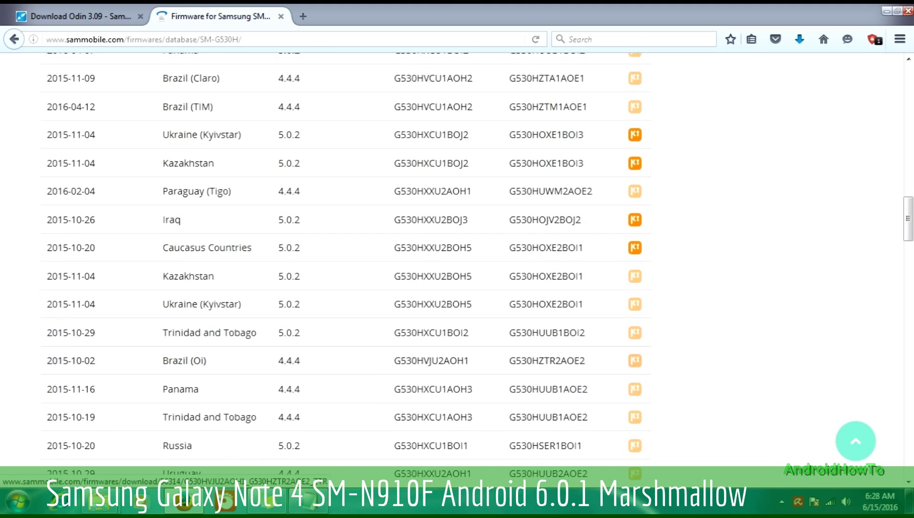
scroll(458, 274, "down", 3)
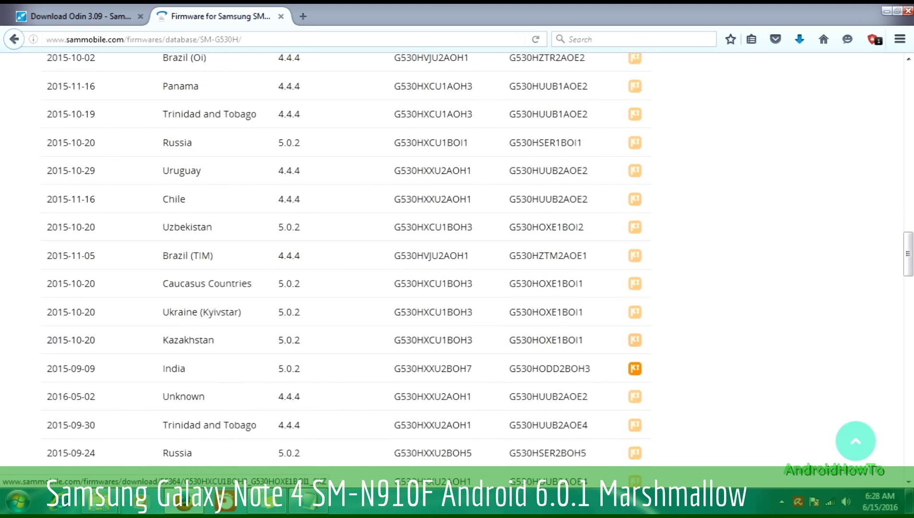
left_click(634, 368)
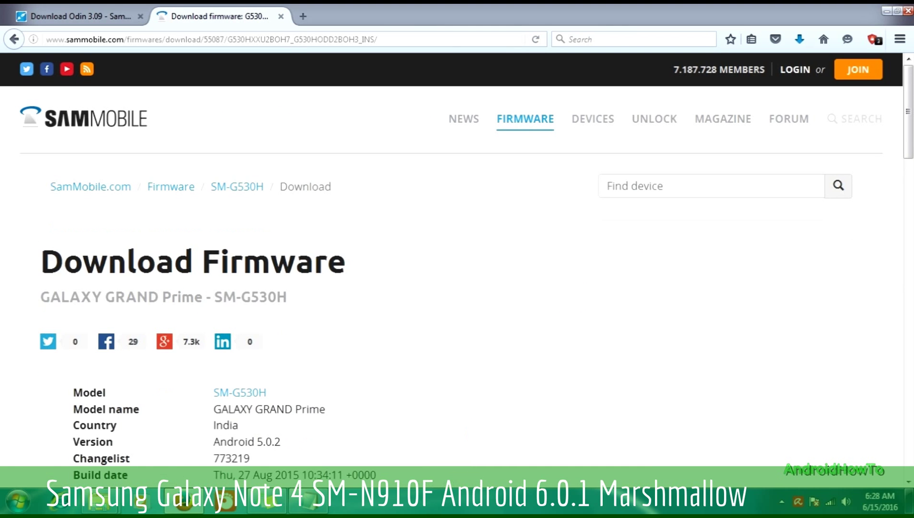
Step: Examine the firmware's details on the download page, highlighting the device name and model number
scroll(458, 264, "down", 3)
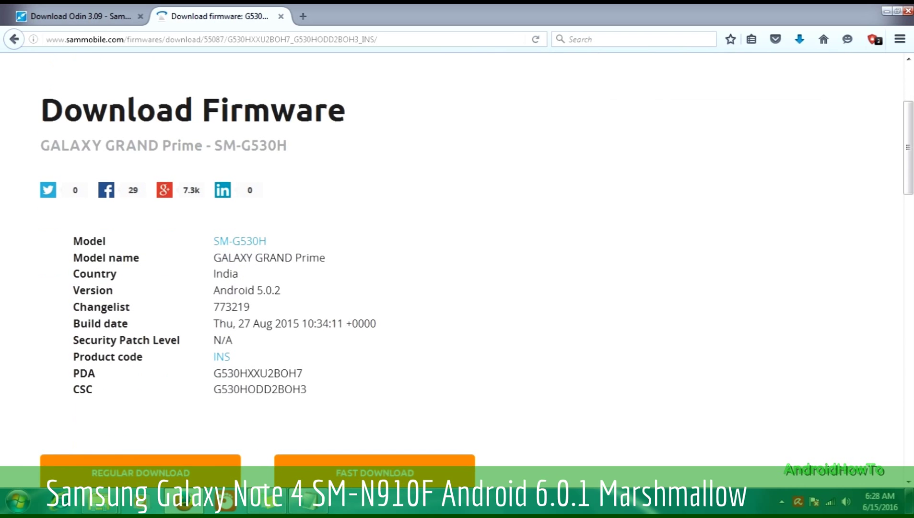
left_click_drag(40, 146, 287, 145)
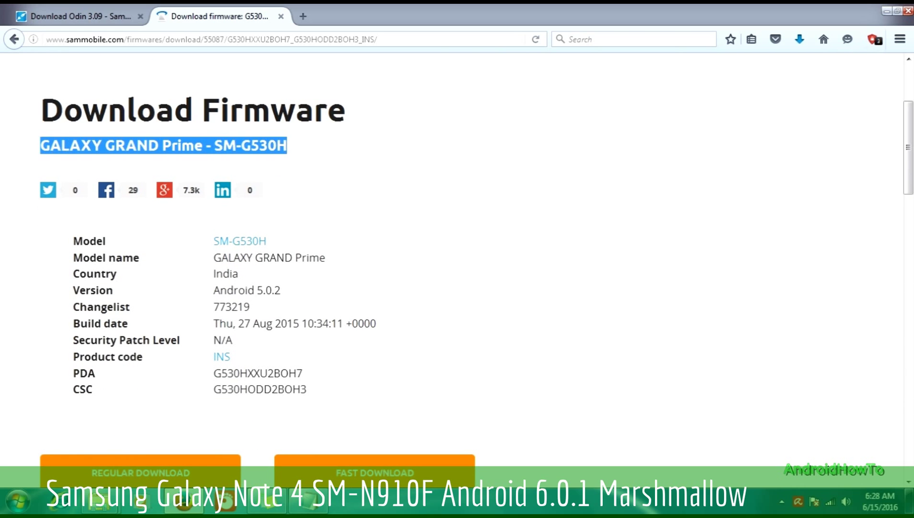
left_click_drag(213, 240, 269, 241)
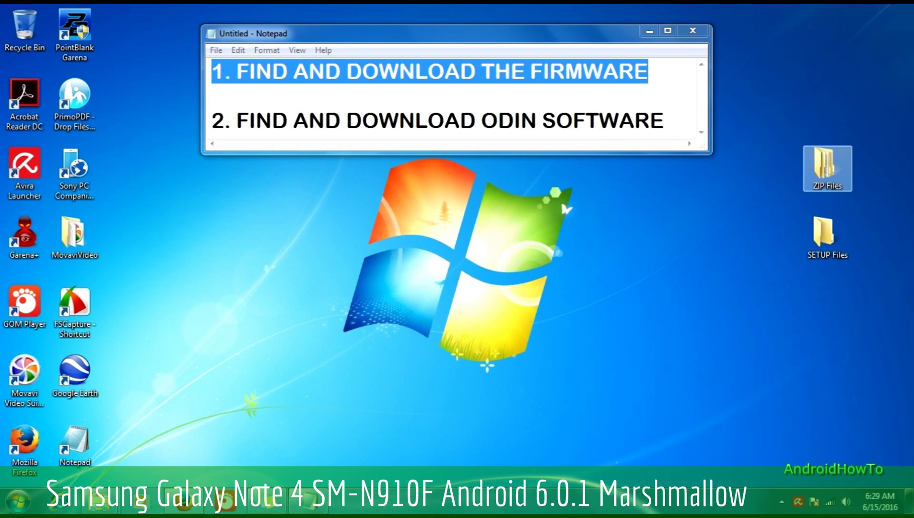
Step: Look at the firmware archive G530HXXU1ANIL_G530HOLB1ANI3_XSE in the desktop's ZIP Files folder, and close the folder
key("Return")
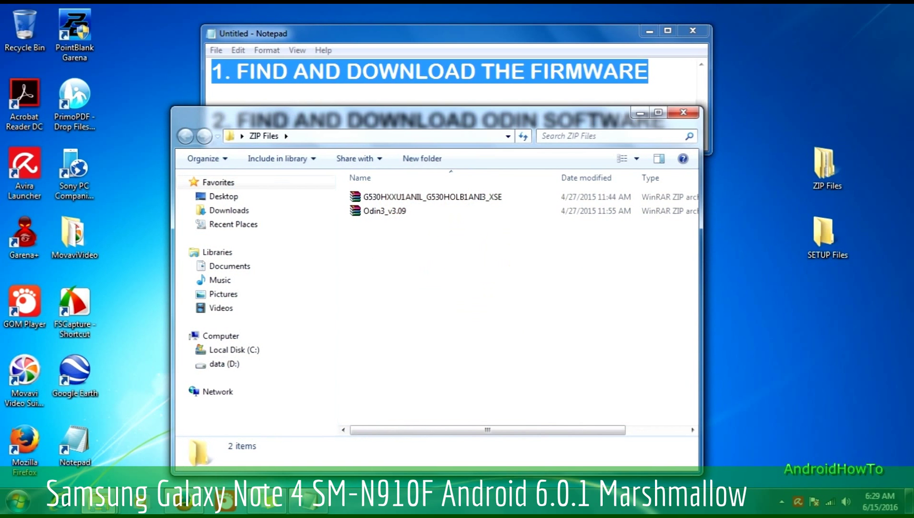
left_click_drag(432, 115, 450, 116)
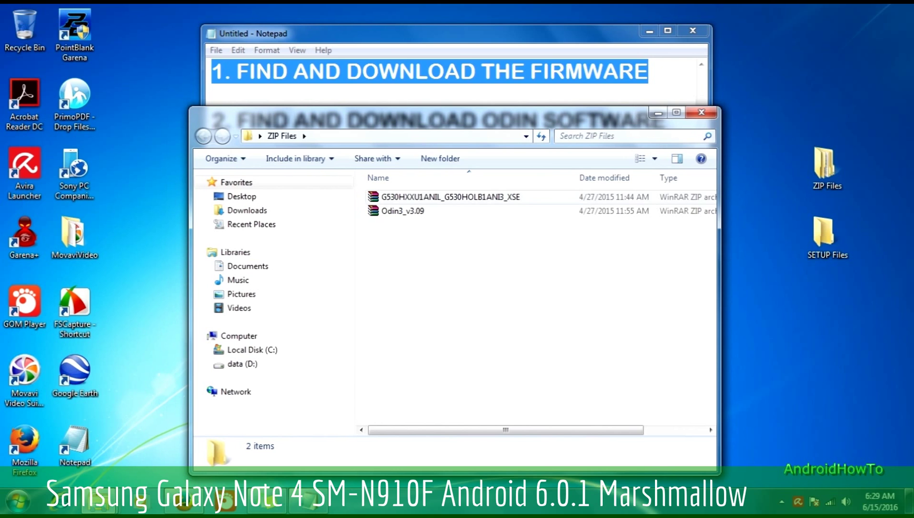
left_click(450, 196)
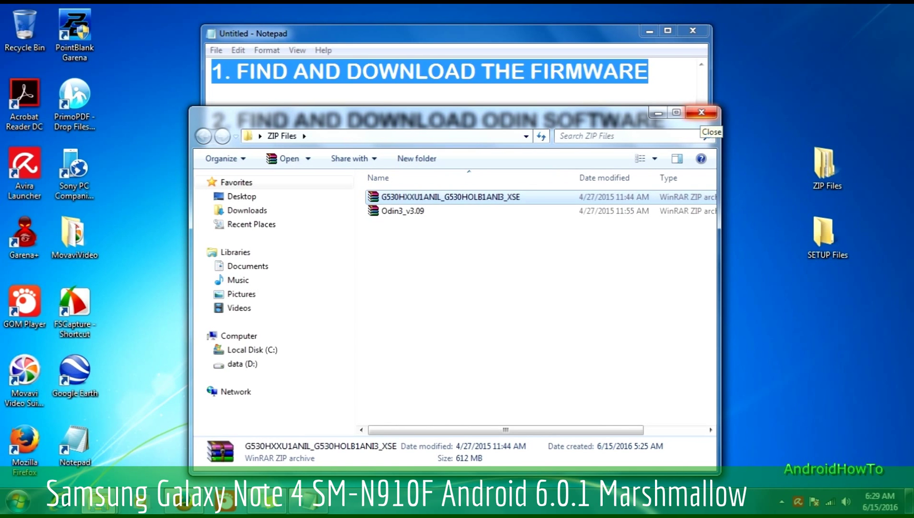
left_click(702, 112)
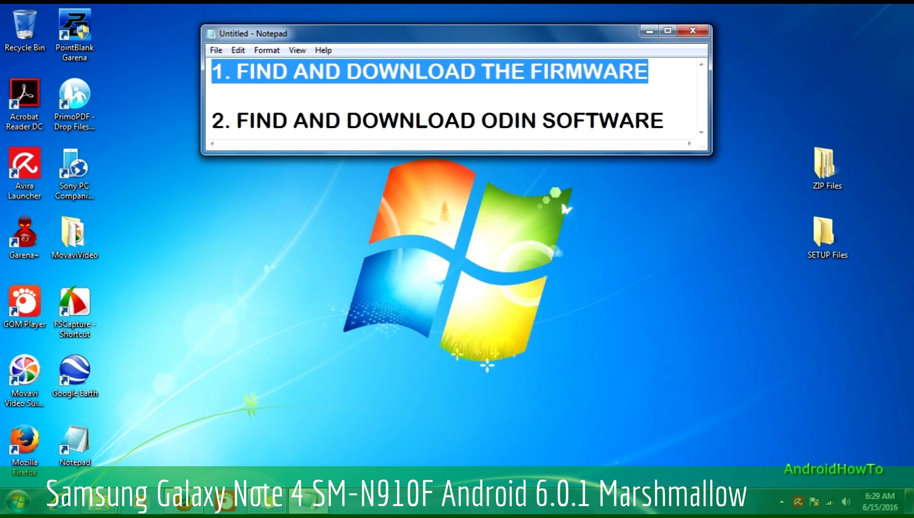
Step: Highlight the line "2. FIND AND DOWNLOAD ODIN SOFTWARE" in the Notepad note
left_click(213, 121)
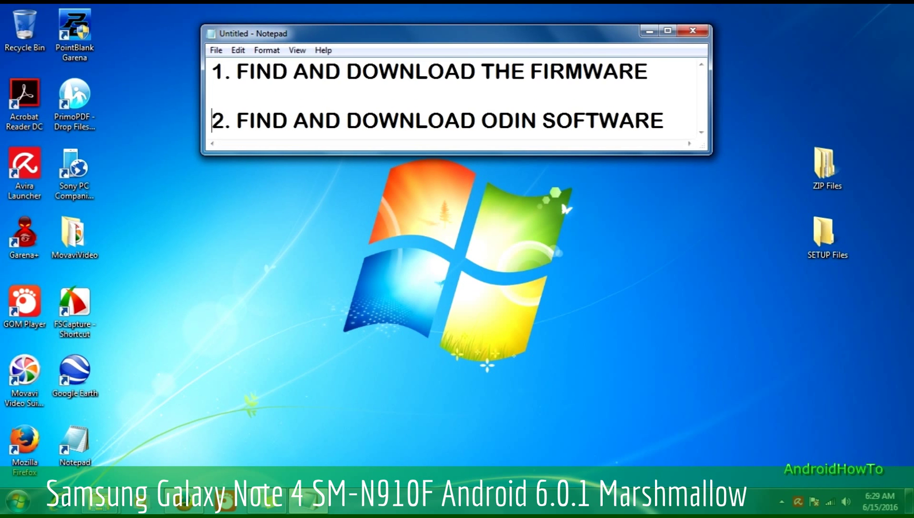
left_click_drag(212, 120, 257, 120)
key("shift+Right")
key("shift+Right")
key("shift+Right")
key("shift+Right")
key("shift+Right")
key("shift+Right")
key("shift+Right")
key("shift+Right")
key("shift+Right")
key("shift+Right")
key("shift+Right")
key("shift+Right")
key("shift+Right")
key("shift+Right")
key("shift+Right")
key("shift+Right")
key("shift+Right")
key("shift+Right")
key("shift+Right")
key("shift+Right")
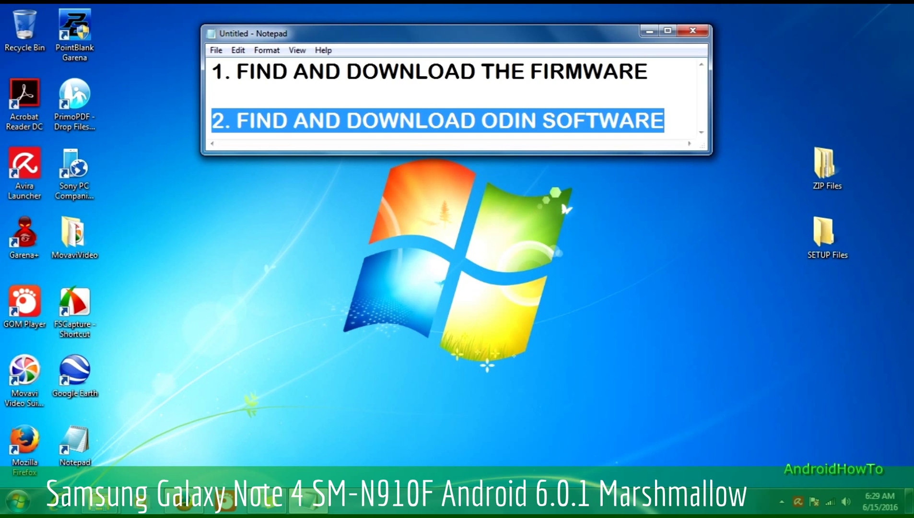
Step: Switch to Firefox and open the Samsung Odin 3.09 page from the download links on odindownload.com
mouse_move(185, 503)
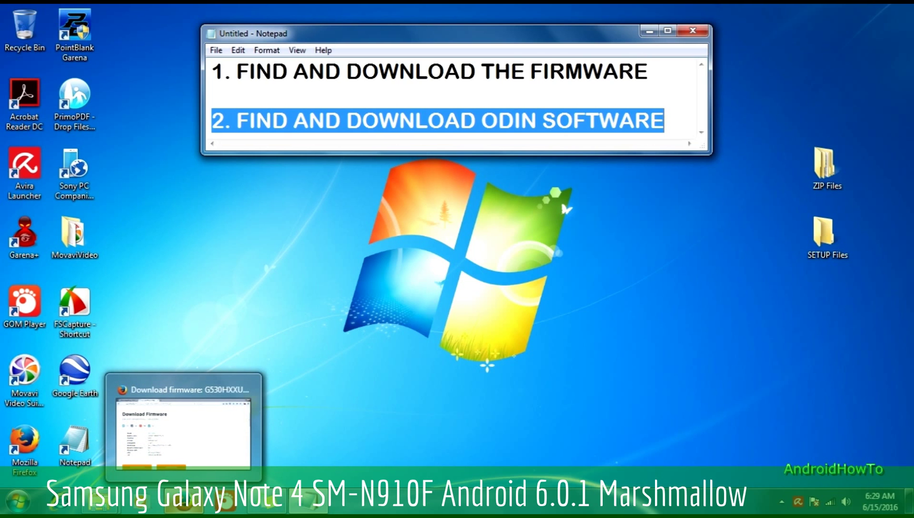
left_click(184, 427)
left_click(77, 16)
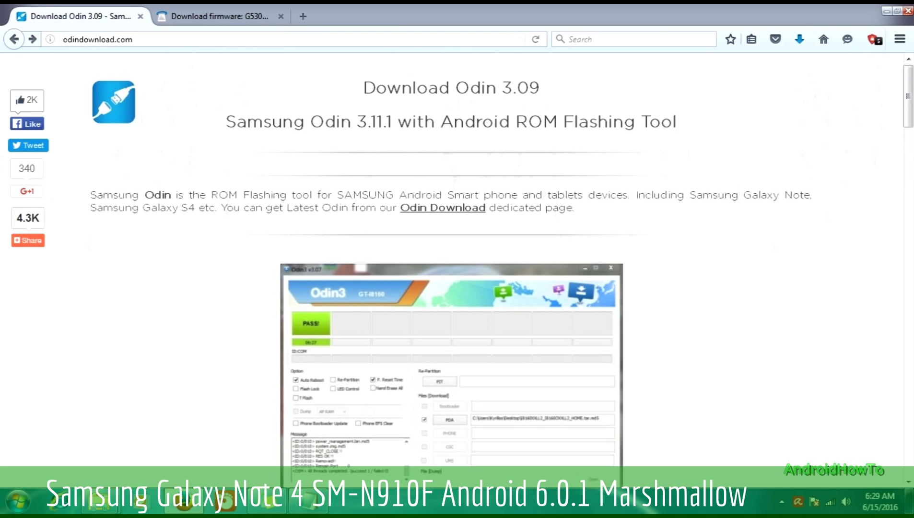
left_click_drag(364, 88, 540, 87)
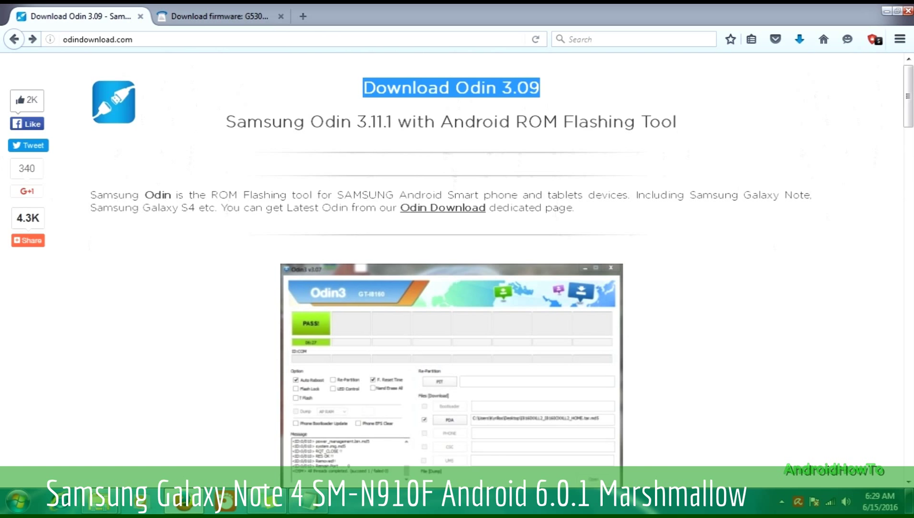
left_click(540, 88)
scroll(457, 268, "down", 8)
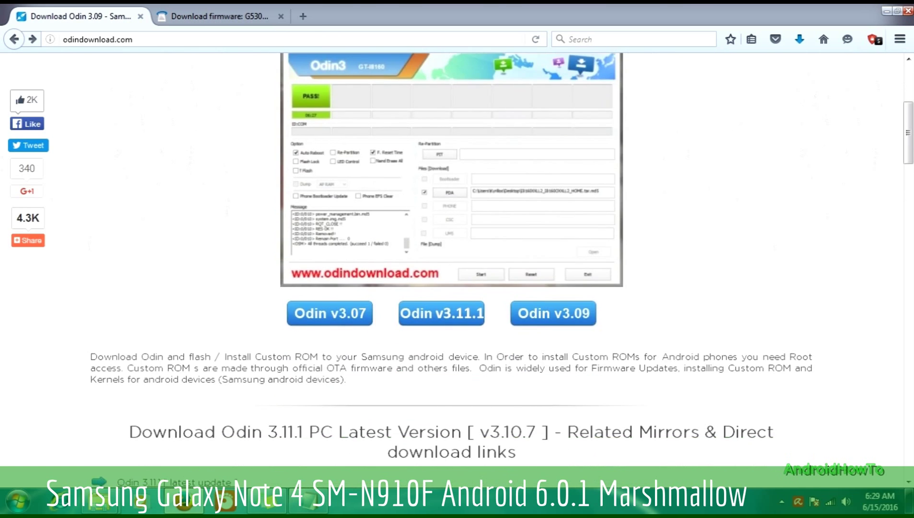
scroll(457, 268, "down", 3)
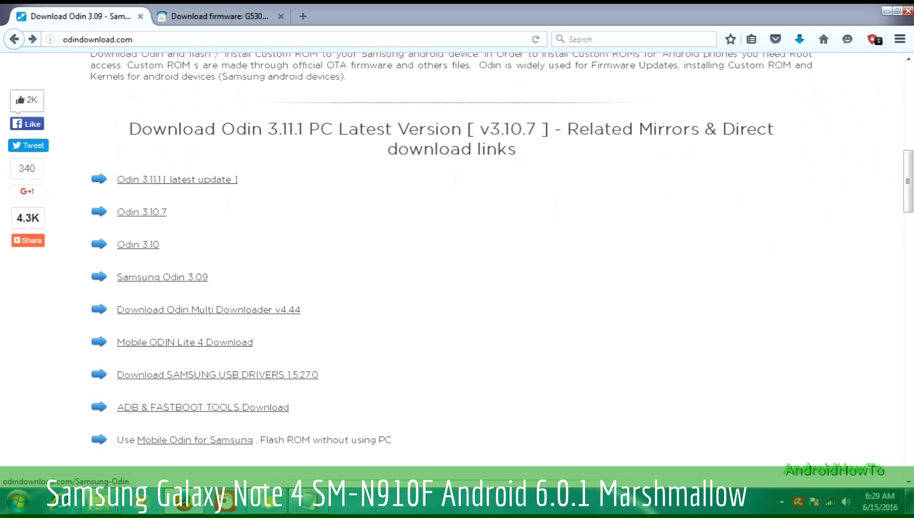
left_click(162, 277)
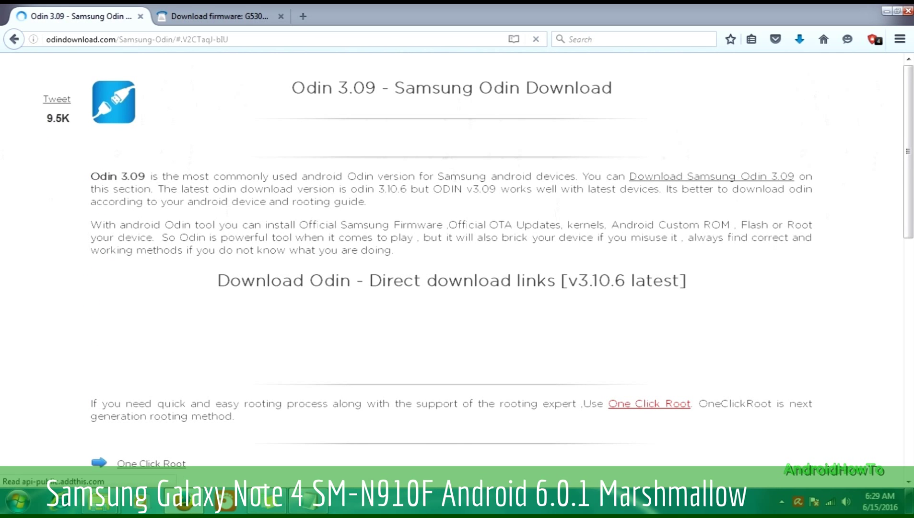
Step: Find the "Odin 3.09 download" link on the Samsung Odin page and highlight it
left_click_drag(291, 88, 613, 88)
scroll(456, 264, "down", 5)
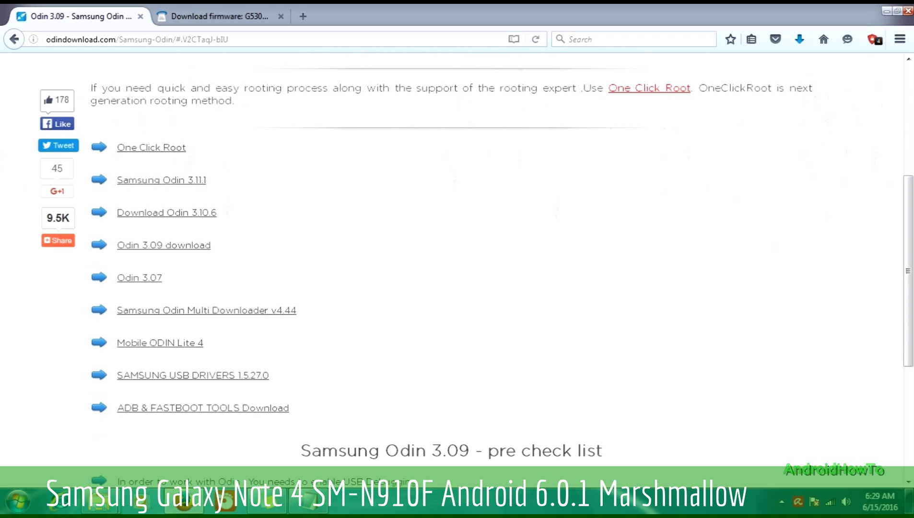
left_click_drag(117, 245, 211, 245)
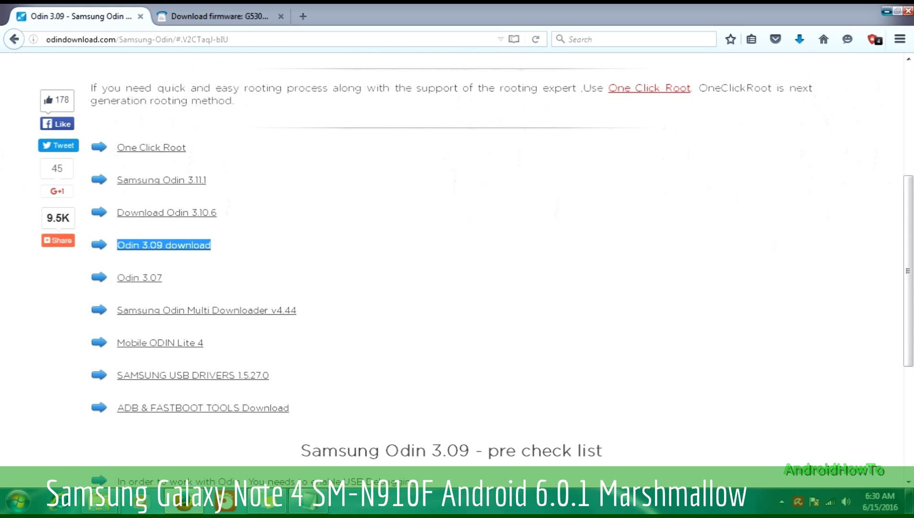
Step: Minimize Firefox, look at the Odin3_v3.09 archive in the desktop's ZIP Files folder, and close the folder
left_click(887, 10)
double_click(825, 168)
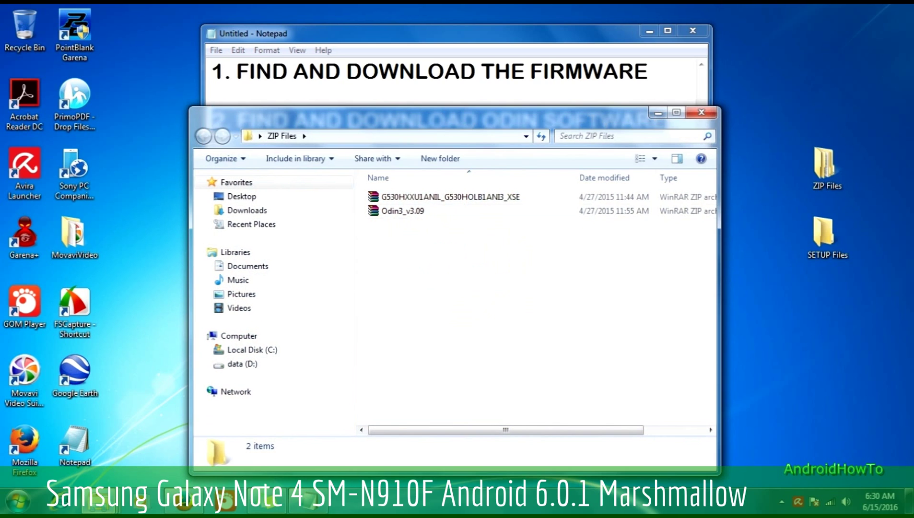
left_click(402, 211)
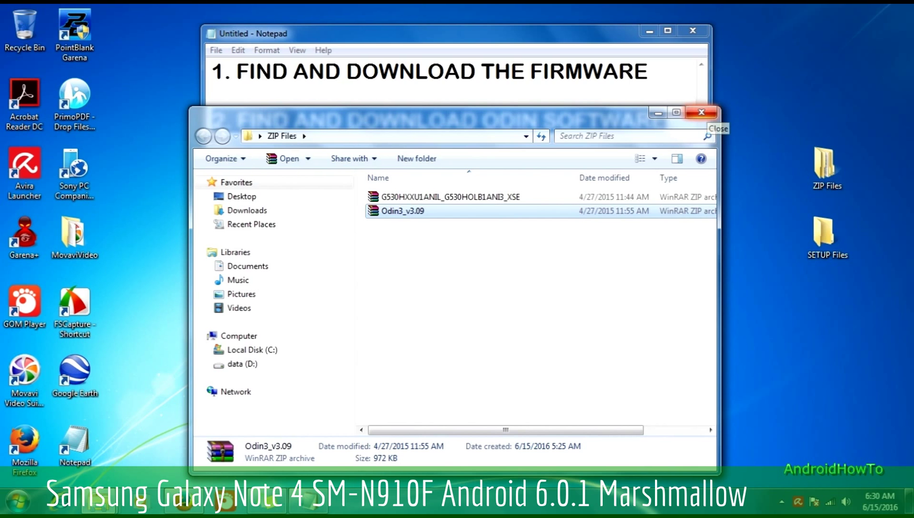
left_click(702, 112)
left_click(664, 120)
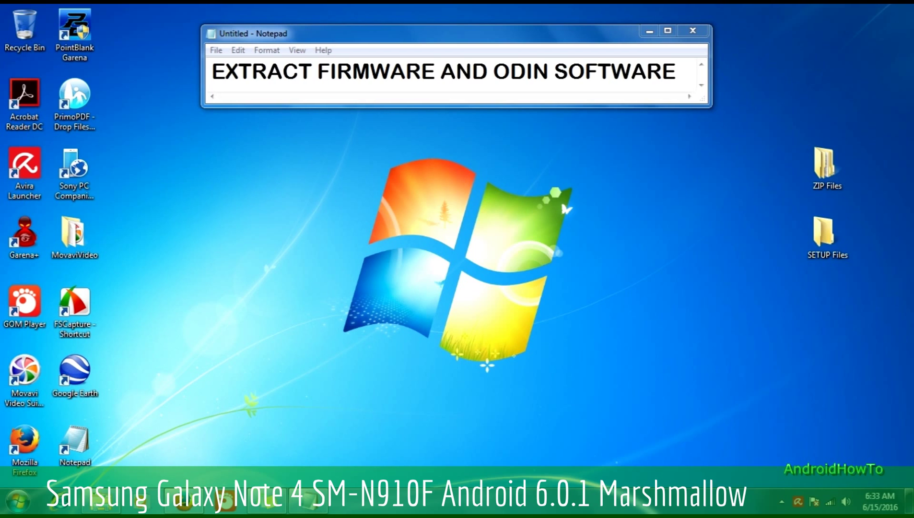
Step: Open G530HXXU1ANIL_G530HOLB1ANI3_XSE.zip from ZIP Files in WinRAR and extract its .tar.md5 firmware file to the desktop's SETUP Files folder
left_click_drag(212, 72, 676, 71)
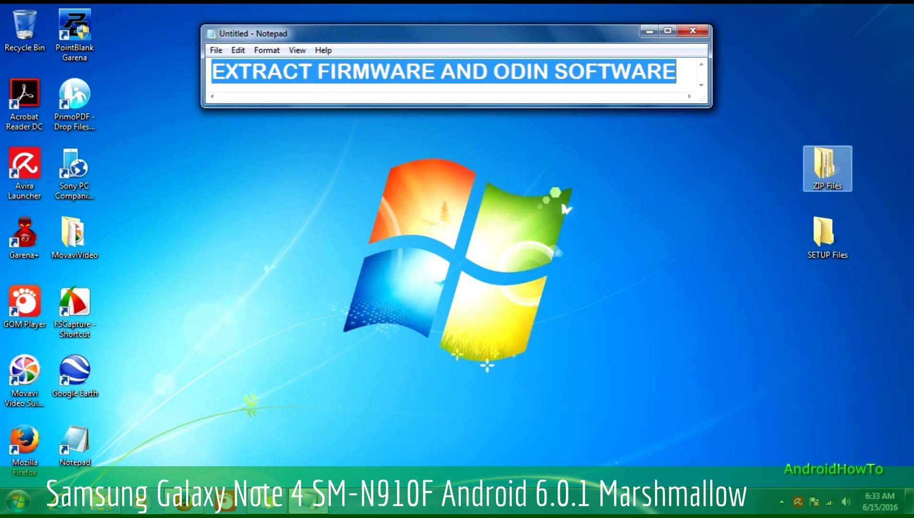
left_click(827, 168)
double_click(827, 168)
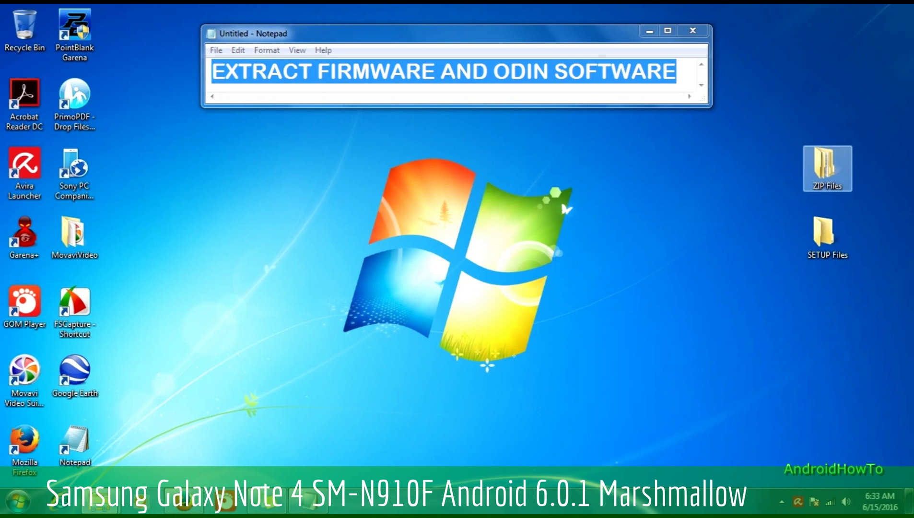
left_click(453, 184)
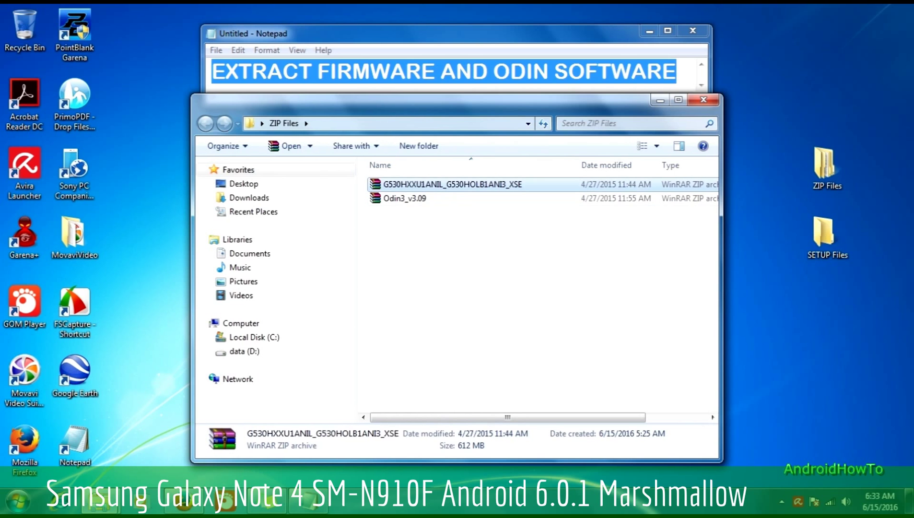
key("Return")
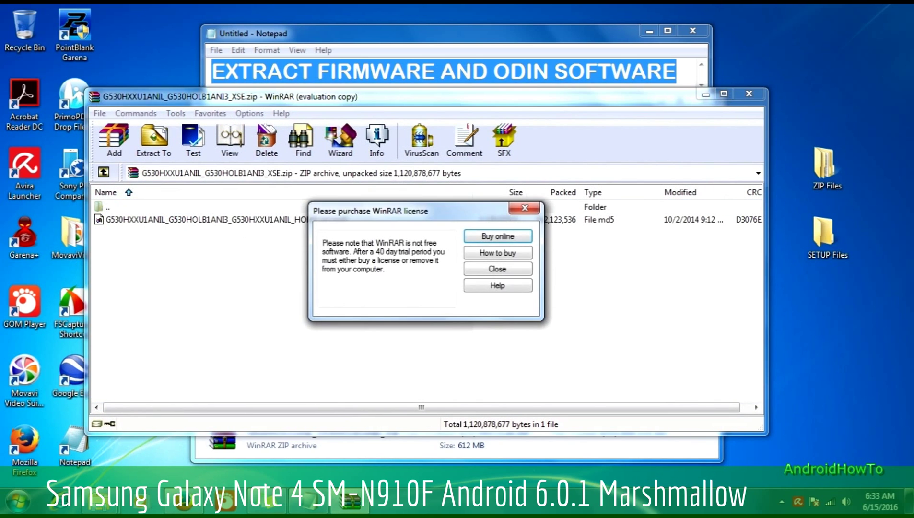
key("Escape")
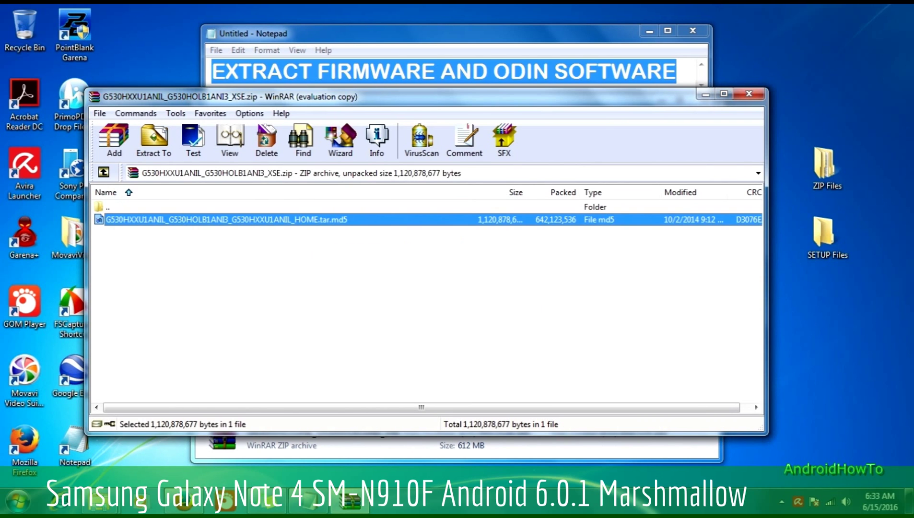
left_click(153, 139)
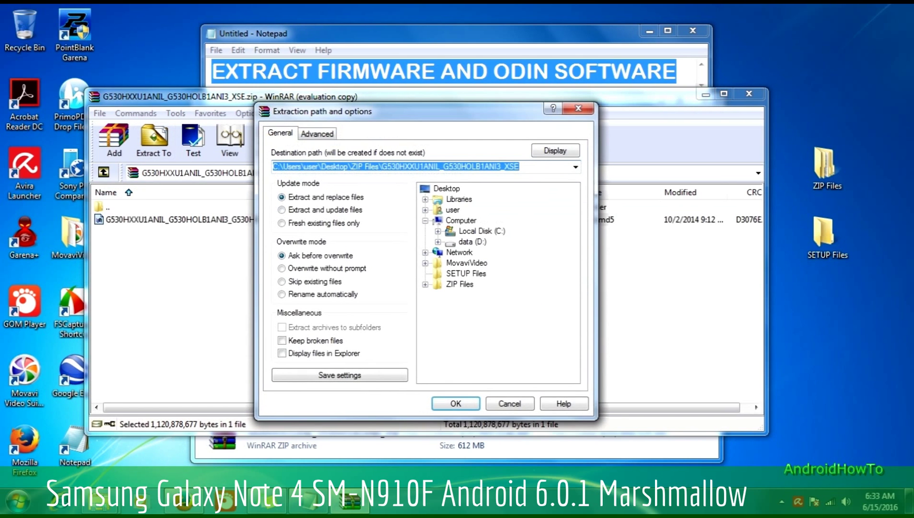
left_click(465, 273)
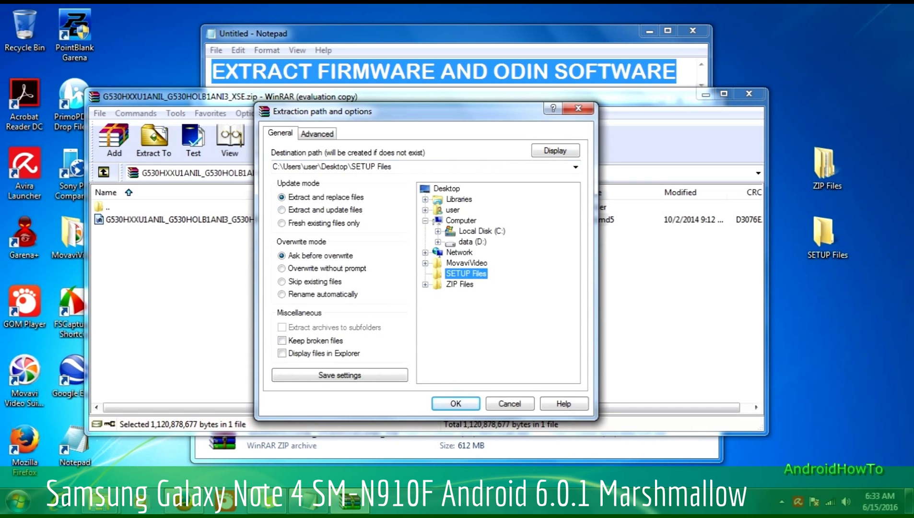
key("Return")
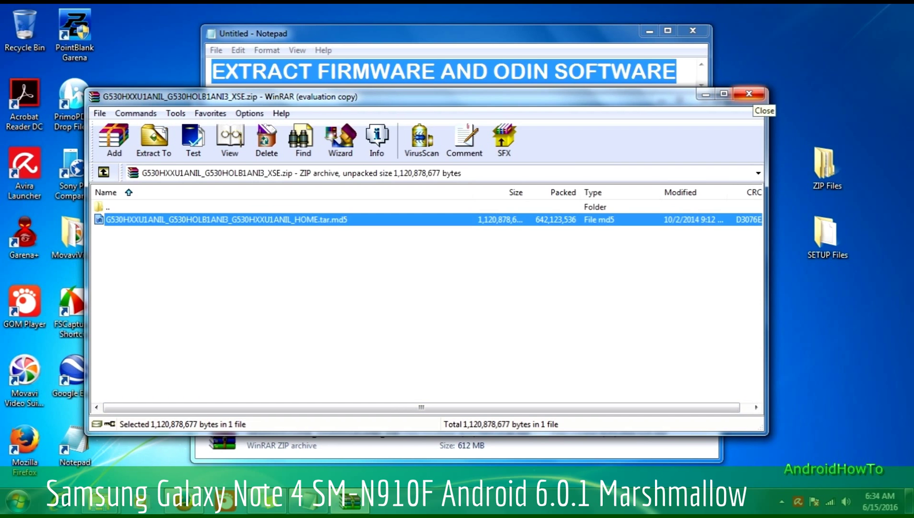
Step: Close the firmware archive, open Odin3_v3.09 from the ZIP Files folder in WinRAR, and dismiss the license reminder
left_click(749, 93)
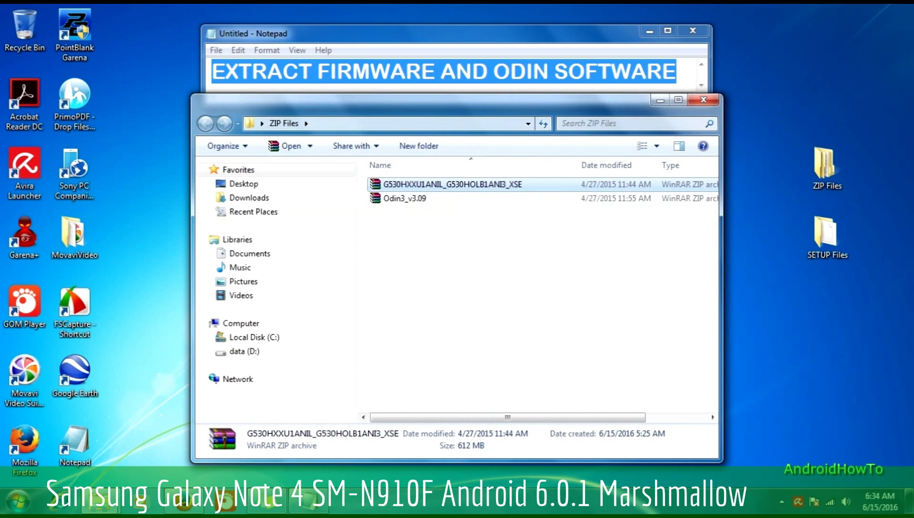
left_click(405, 198)
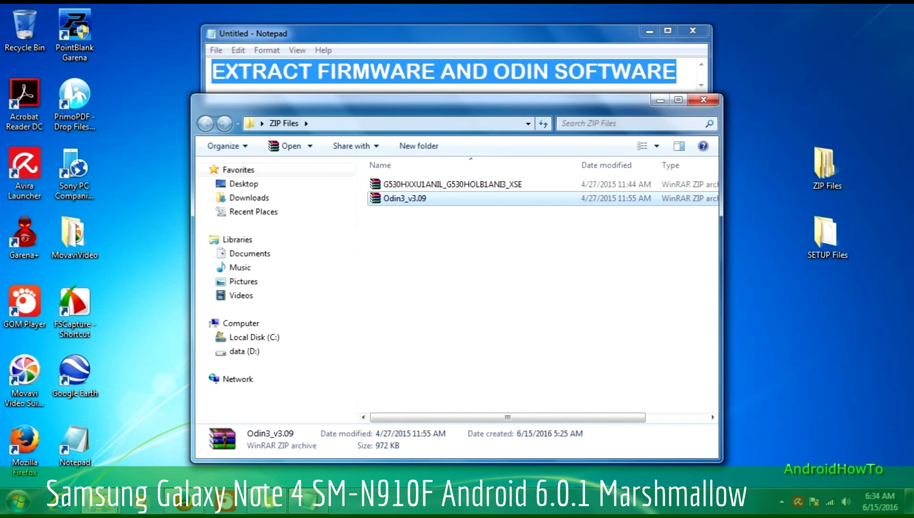
double_click(404, 198)
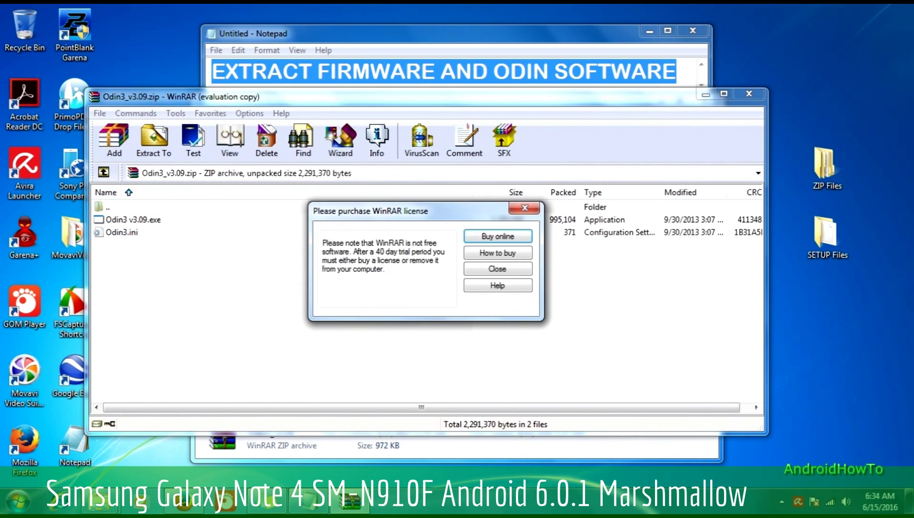
key("Escape")
Step: Extract Odin3 v3.09.exe and Odin3.ini to the desktop's SETUP Files folder, and close the archive and the ZIP Files folder
left_click(133, 220)
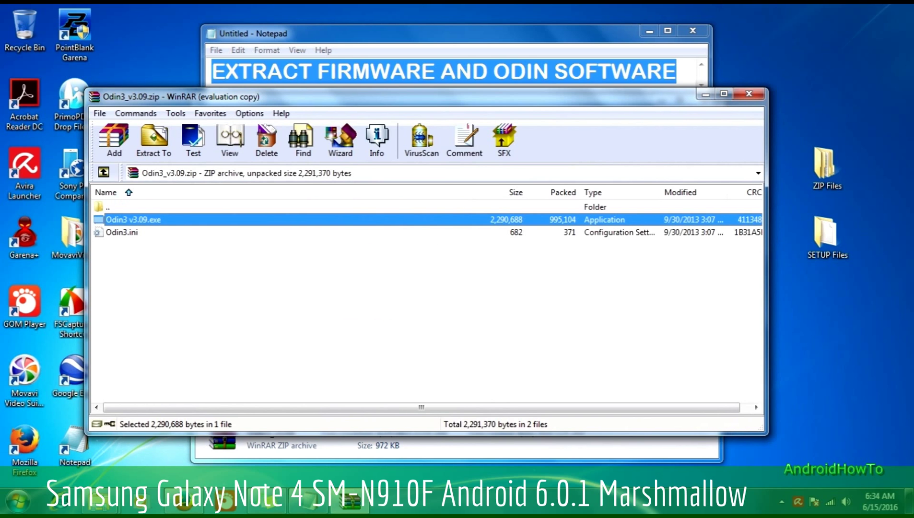
key("ctrl+a")
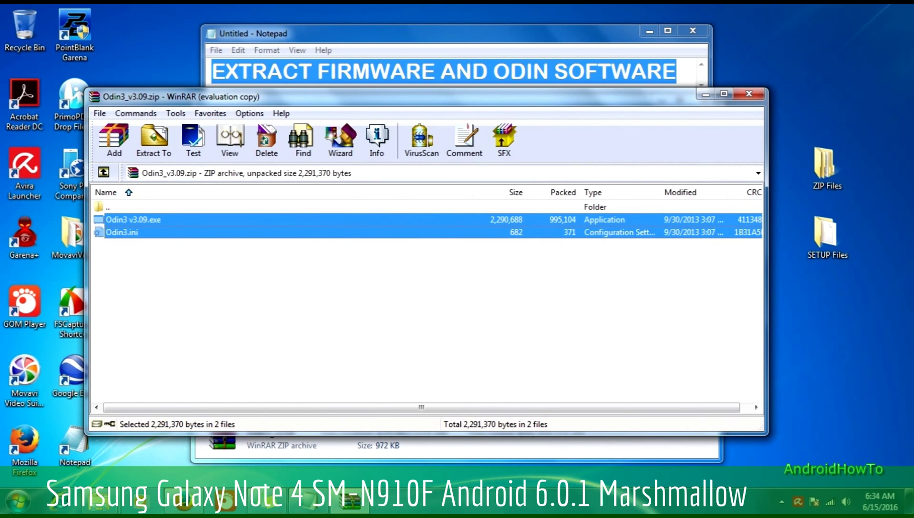
left_click(154, 140)
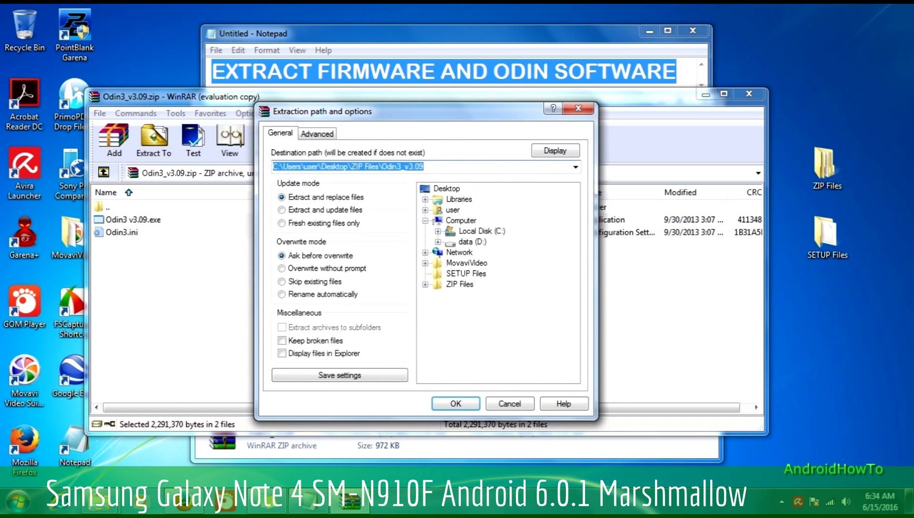
left_click(466, 273)
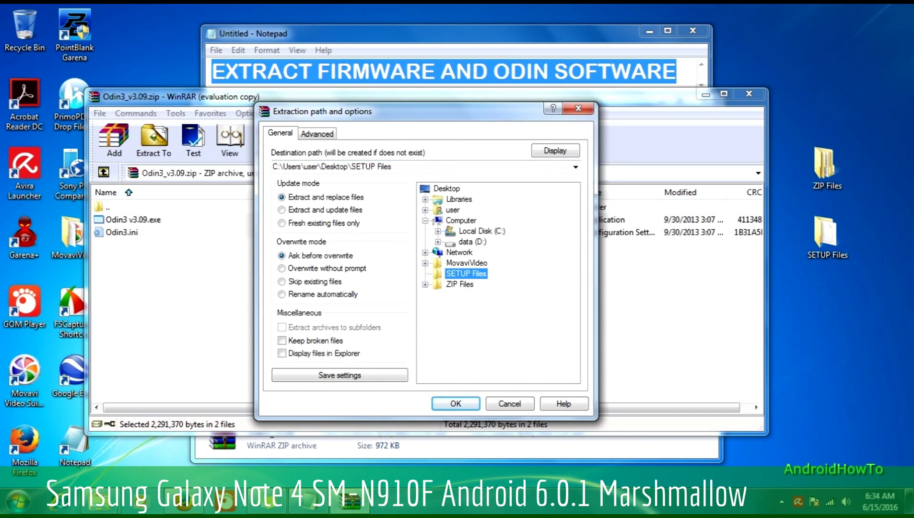
left_click(456, 403)
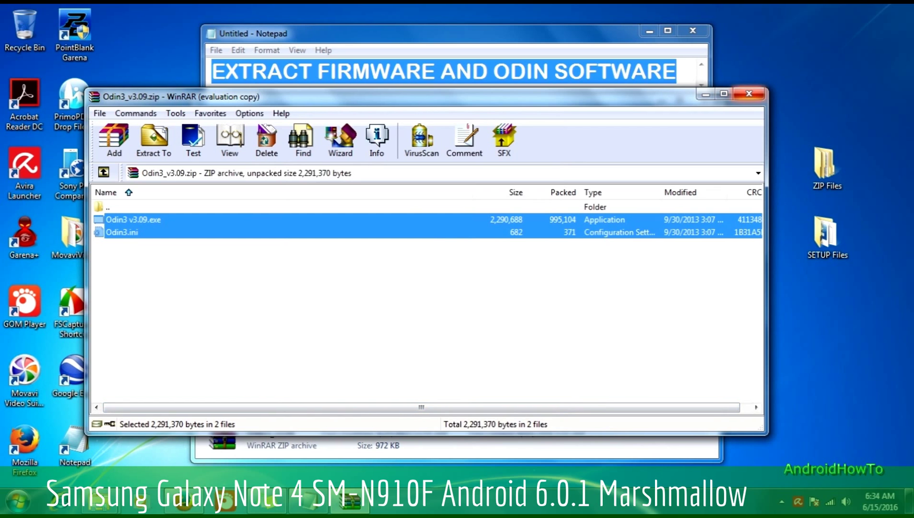
left_click(749, 94)
left_click(703, 99)
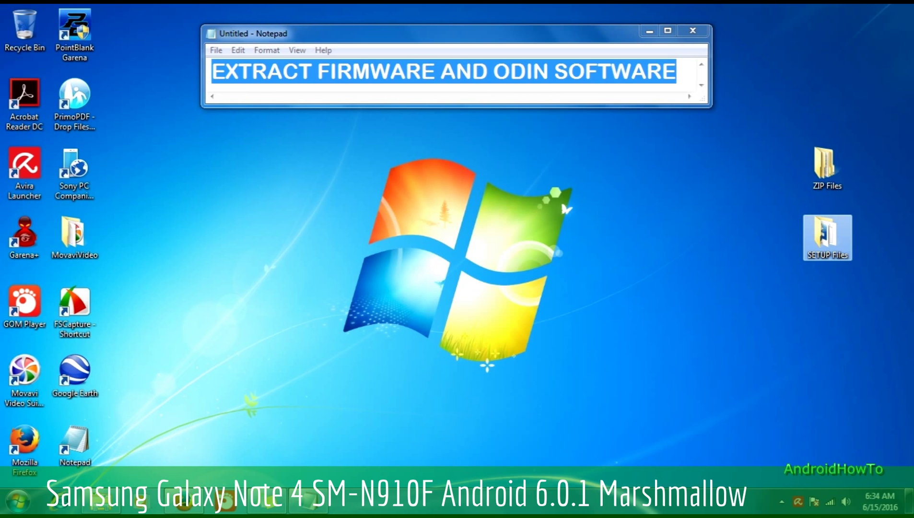
Step: Open the desktop's SETUP Files folder and look at the extracted .tar.md5 firmware file and the Odin3 v3.09 application
double_click(827, 237)
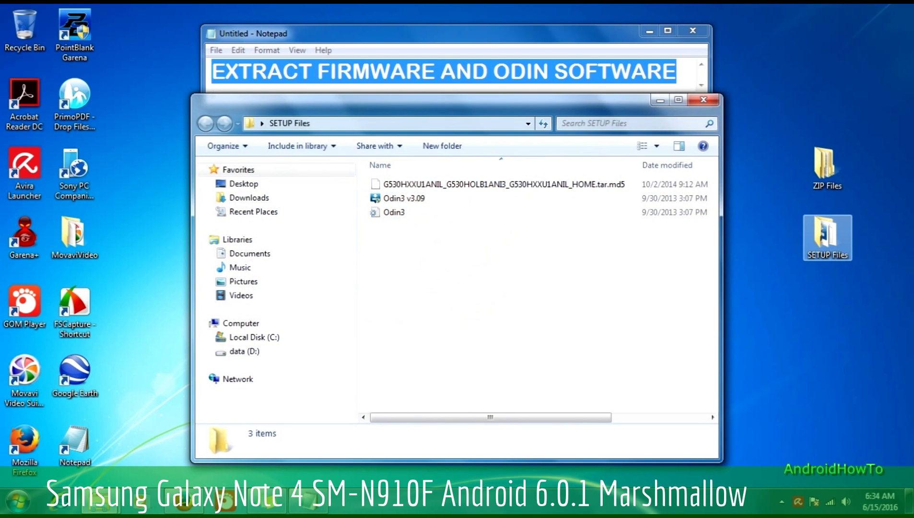
left_click(503, 184)
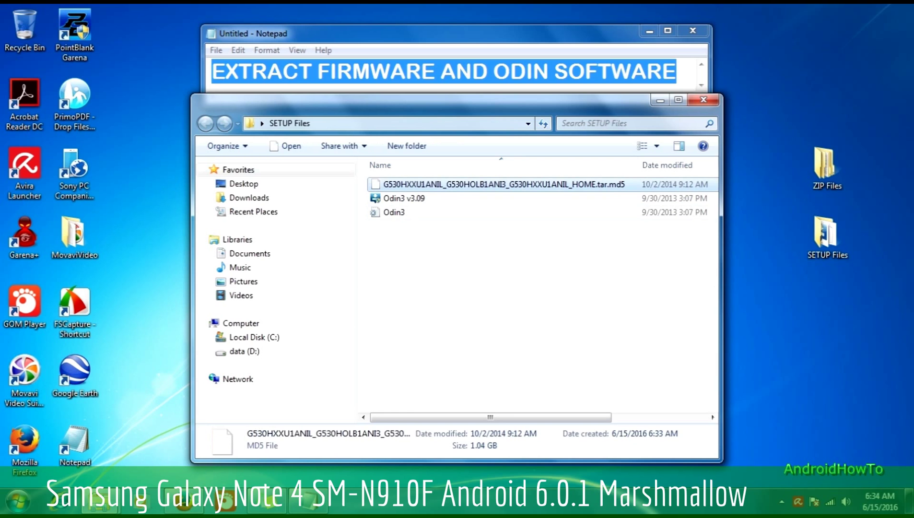
left_click(404, 198)
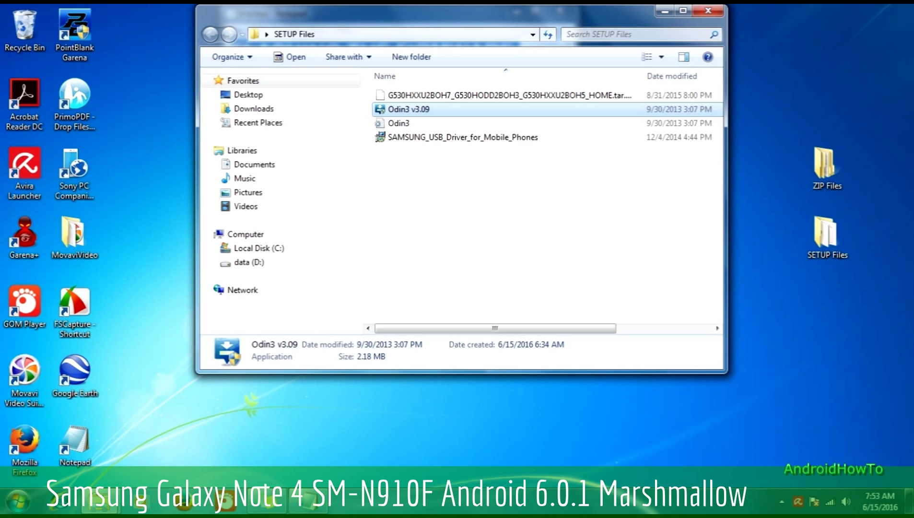
Step: Launch Odin3 v3.09 from the SETUP Files folder and move its window below the Notepad heading
left_click_drag(461, 15, 437, 113)
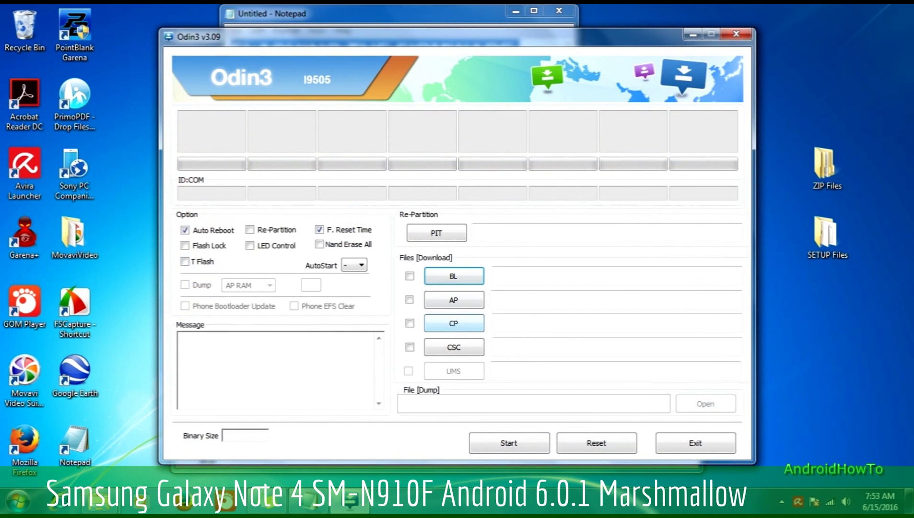
left_click_drag(457, 36, 434, 73)
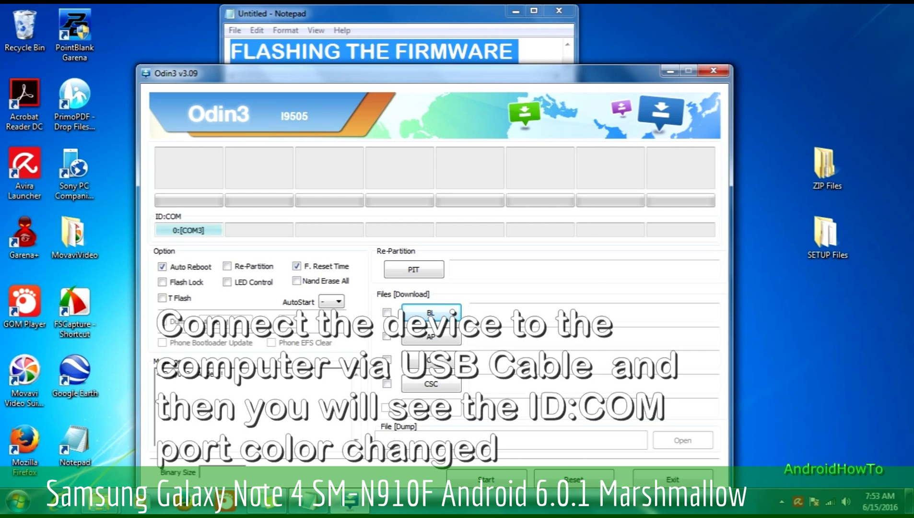
Step: Enable AP, load G530HXXU2BOH7_G530HODD2BOH3_G530HXXU2BOH5_HOME.tar.md5 from the desktop's SETUP Files folder as its file, and start flashing the connected device
left_click(387, 336)
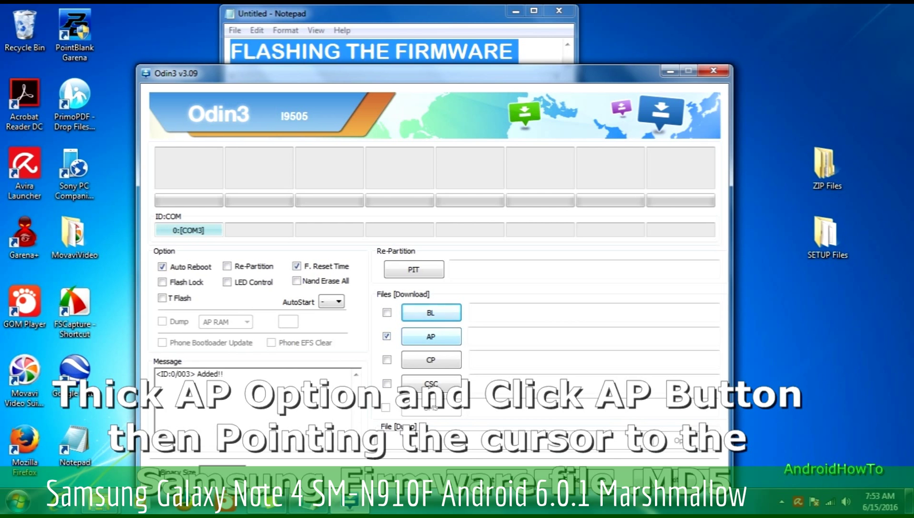
left_click(431, 336)
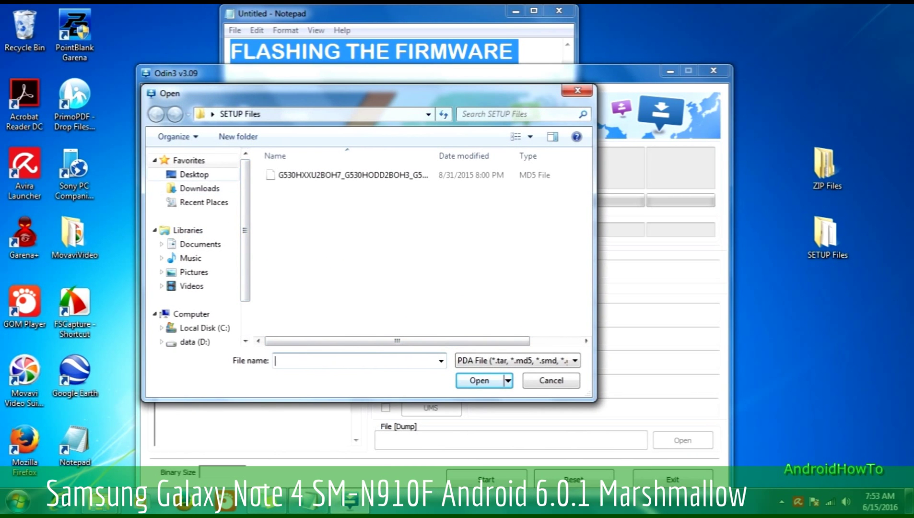
left_click(193, 174)
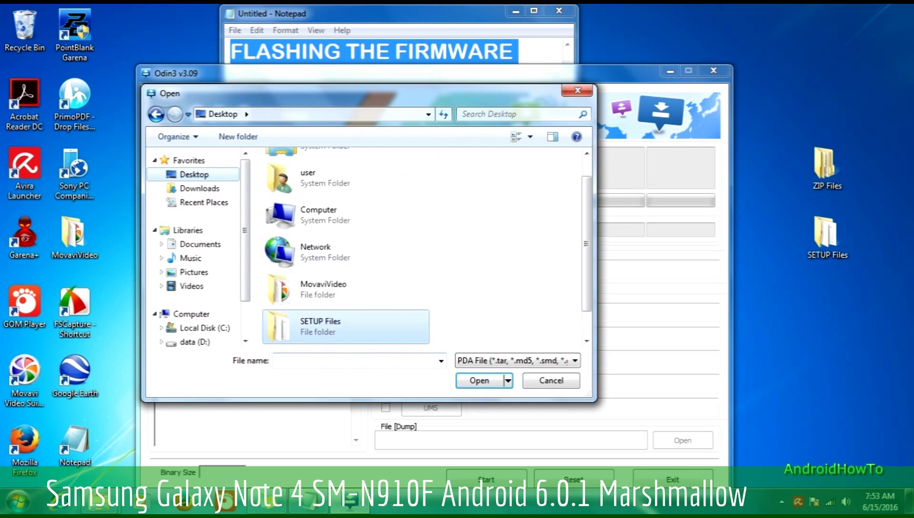
double_click(313, 325)
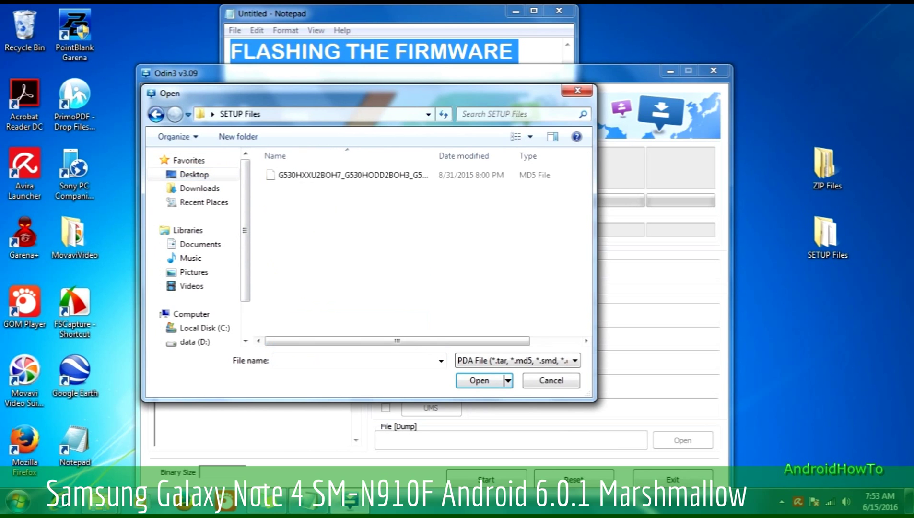
left_click(352, 175)
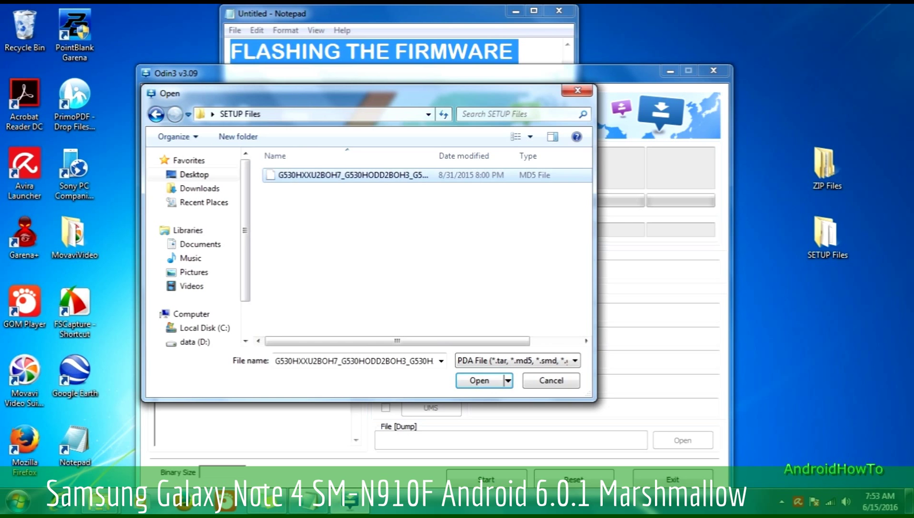
key("Return")
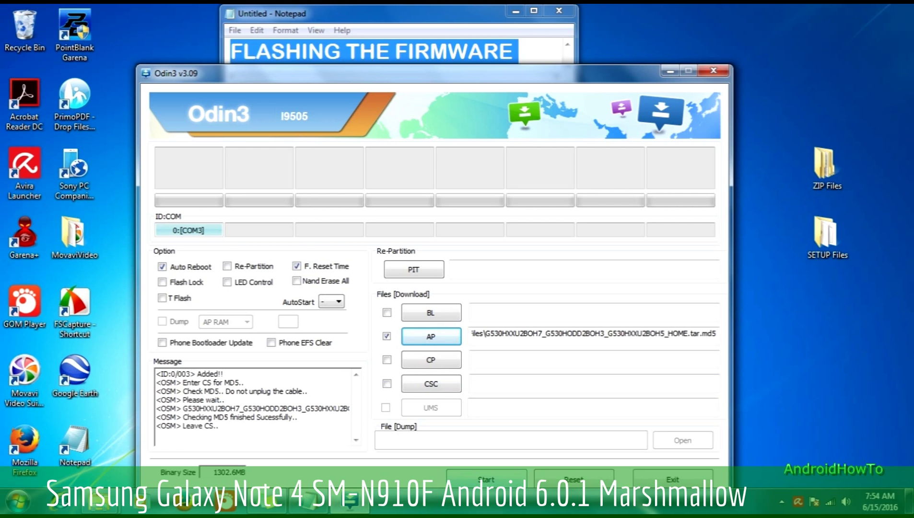
left_click(486, 479)
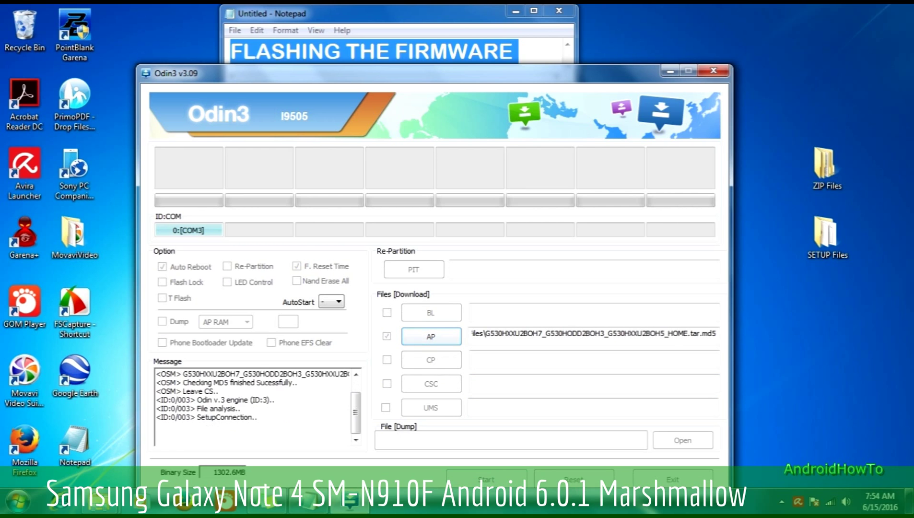